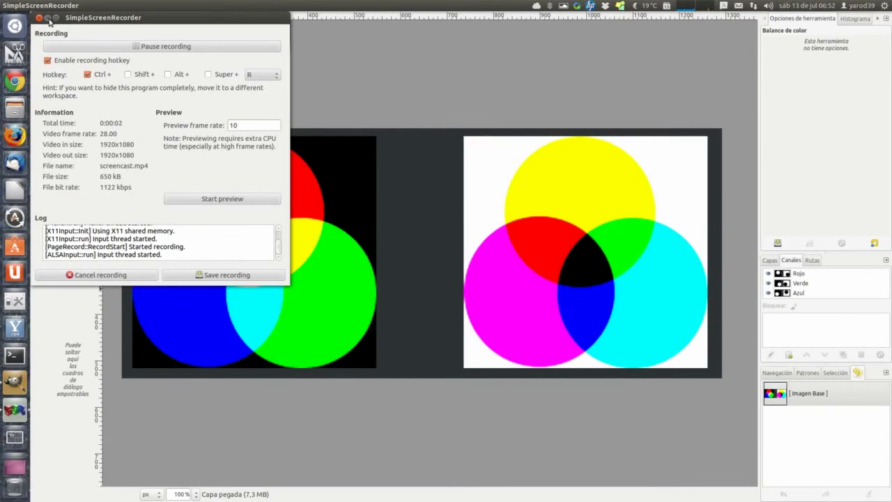
# Minimize the screen recorder, close the Histogram panel, and show the colour palettes list
pyautogui.click(47, 18)
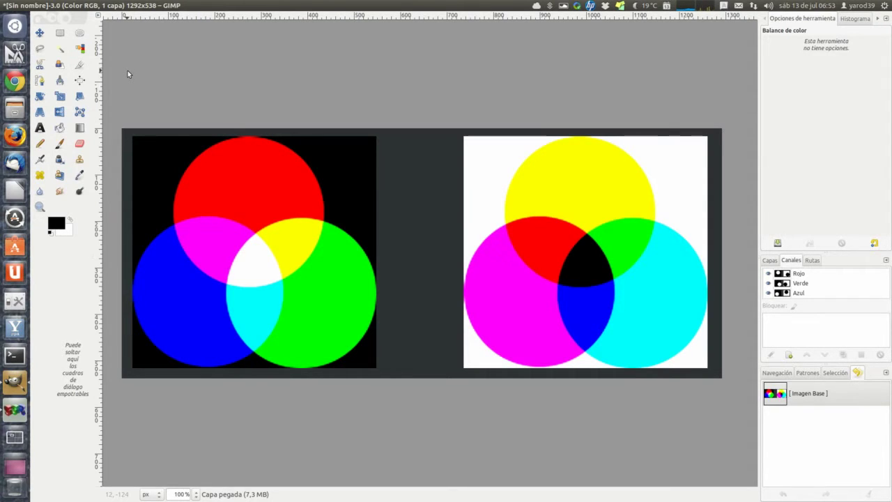
pyautogui.click(856, 20)
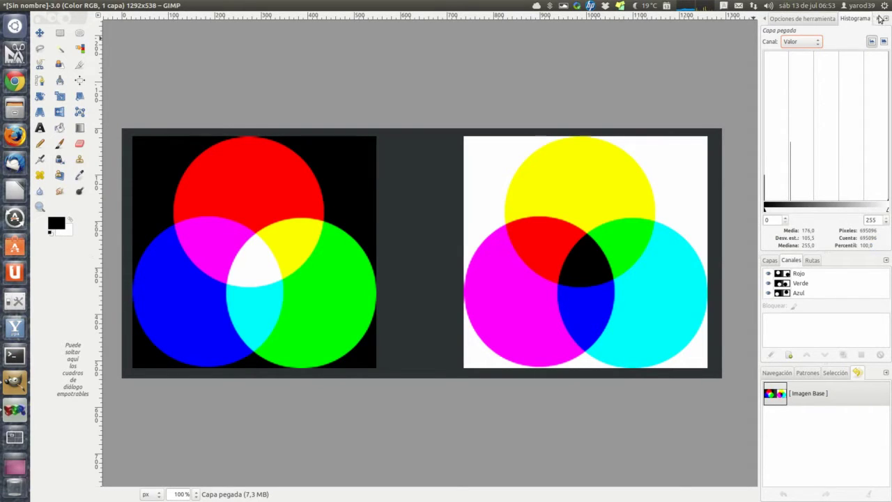
pyautogui.click(880, 20)
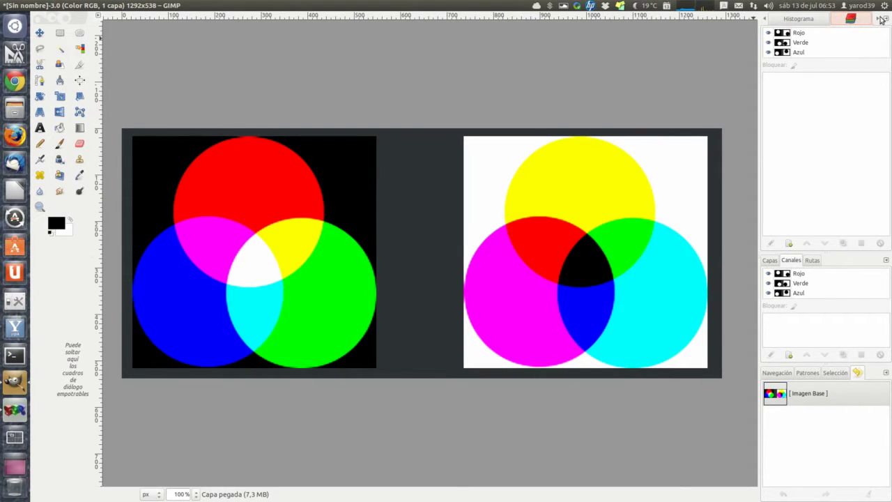
pyautogui.click(866, 20)
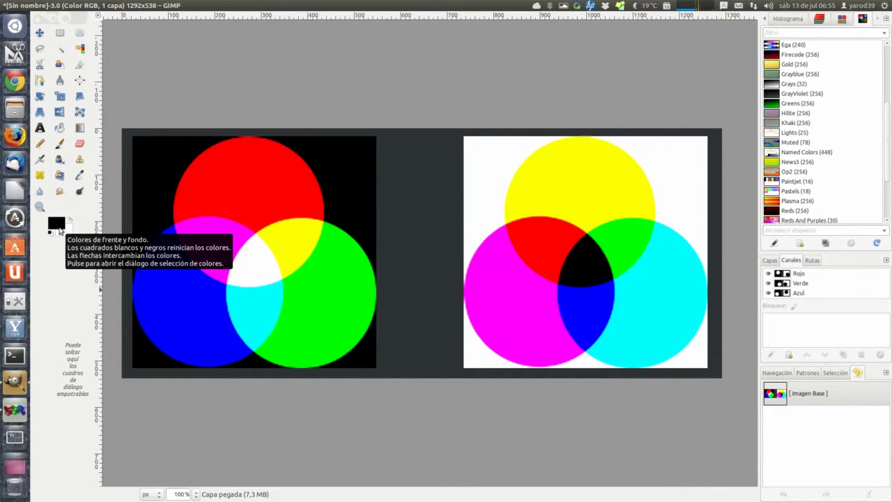
# Bring up the black foreground colour chooser and move it lower on screen
pyautogui.click(57, 226)
pyautogui.moveTo(110, 209); pyautogui.dragTo(107, 318)
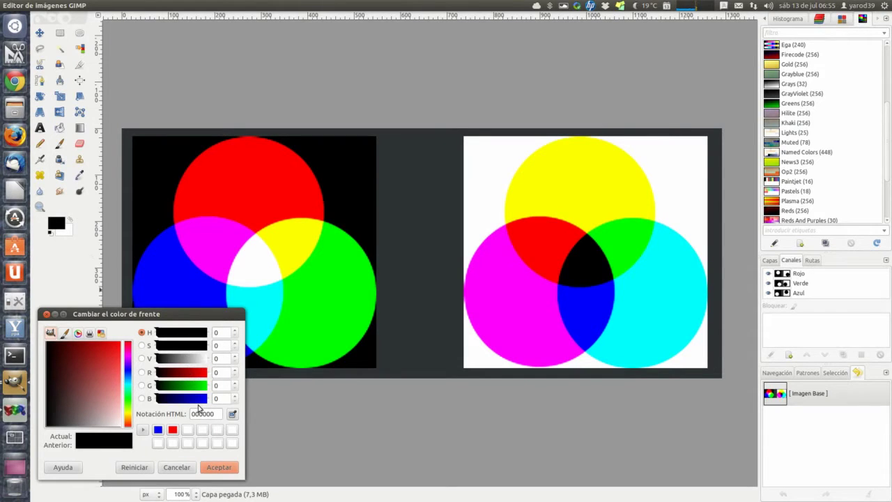
pyautogui.click(233, 416)
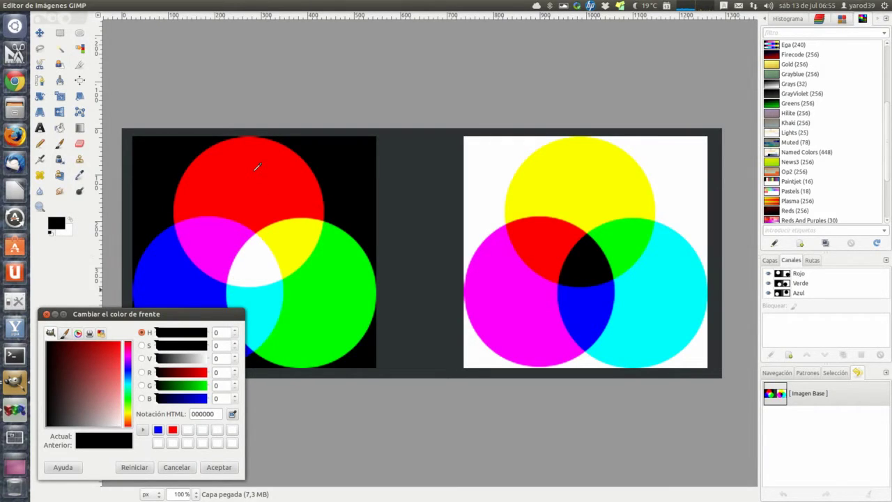
# Eyedrop the red circle, then the green circle (00ff00), as the foreground colour
pyautogui.click(254, 170)
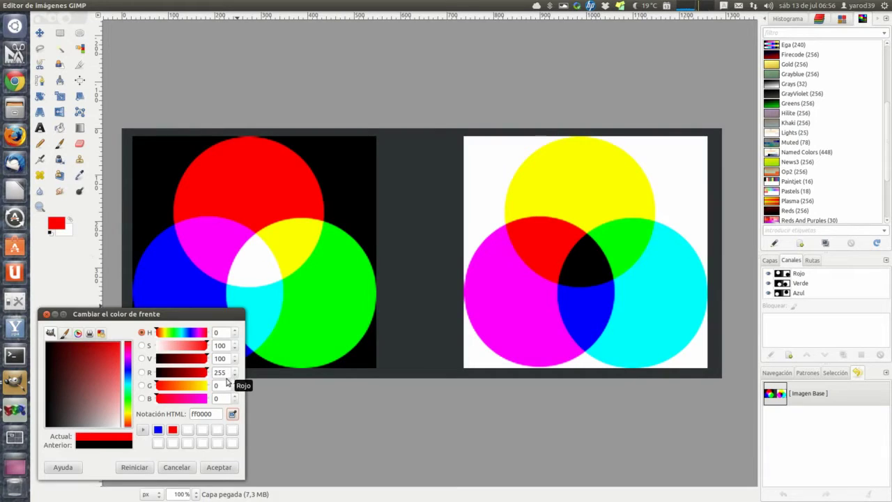
pyautogui.click(232, 413)
pyautogui.click(318, 306)
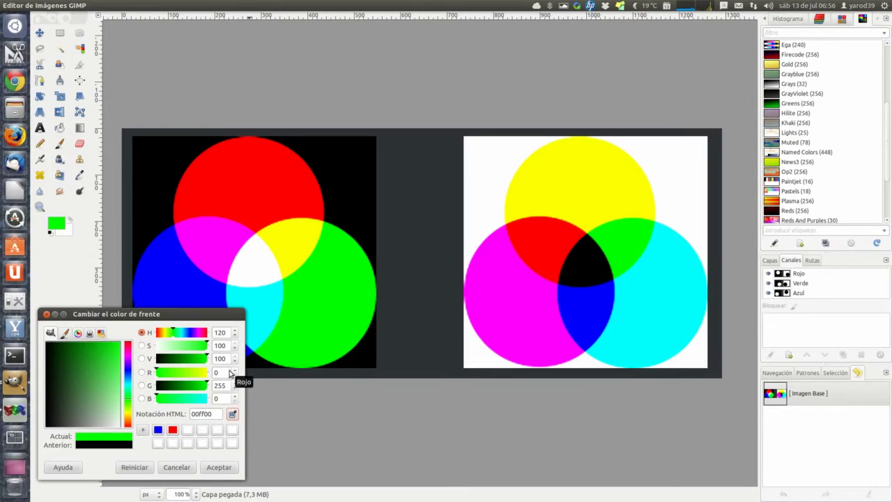
pyautogui.click(233, 414)
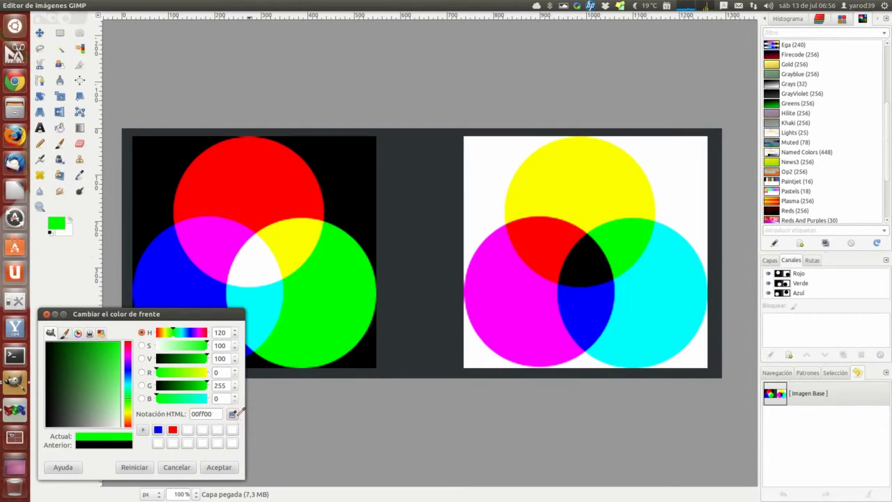
# Eyedrop the blue circle, then the yellow overlap (ffff00), as the foreground colour
pyautogui.click(192, 291)
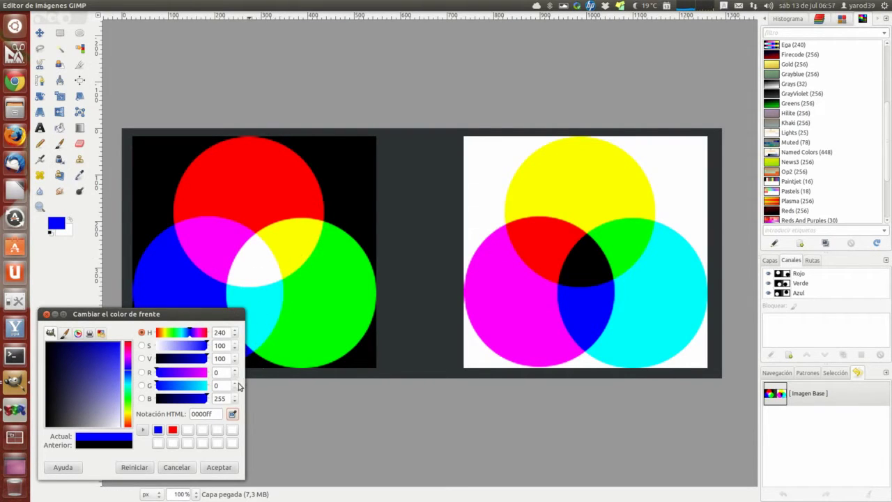
pyautogui.click(233, 414)
pyautogui.click(298, 234)
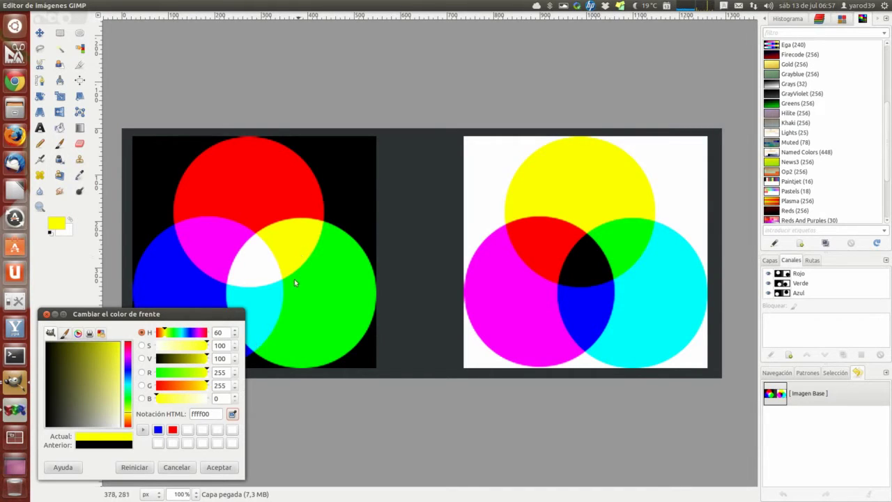
pyautogui.click(234, 414)
# Eyedrop the black image background as the foreground colour
pyautogui.click(234, 414)
pyautogui.click(352, 153)
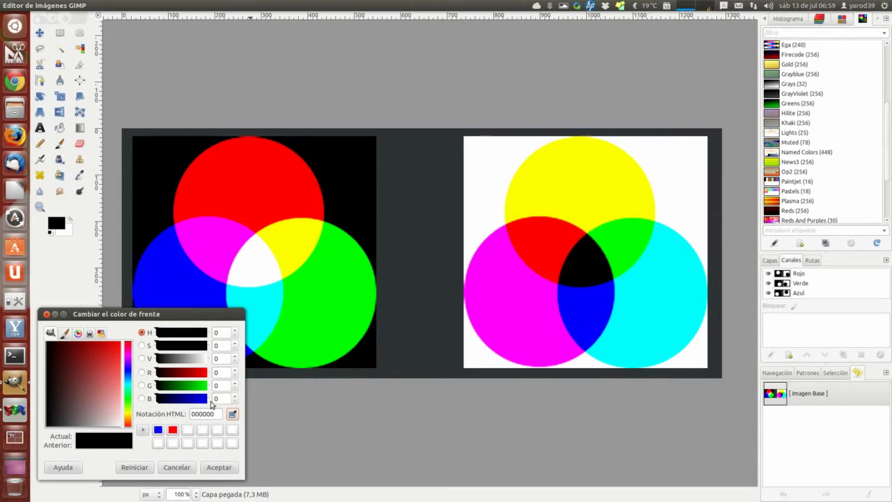
pyautogui.click(232, 413)
# Eyedrop white from the RGB circles' centre, then cancel the dialog keeping black foreground
pyautogui.click(488, 161)
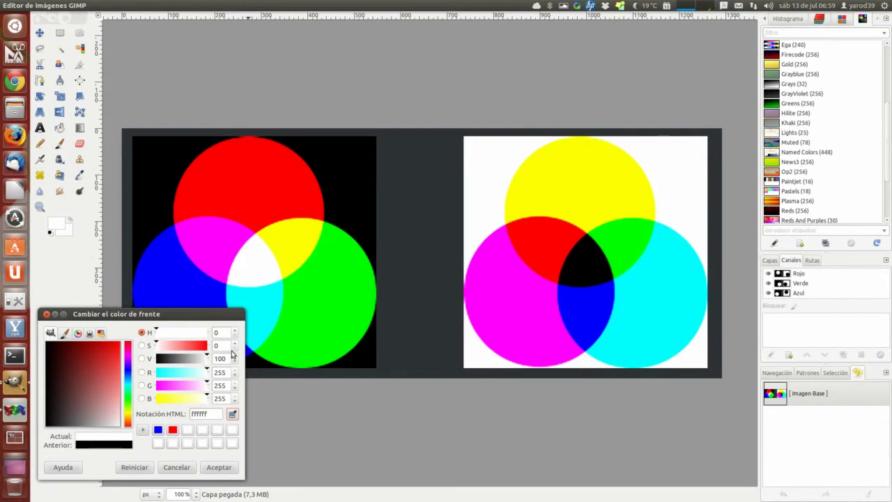
pyautogui.click(233, 414)
pyautogui.click(256, 266)
pyautogui.click(46, 315)
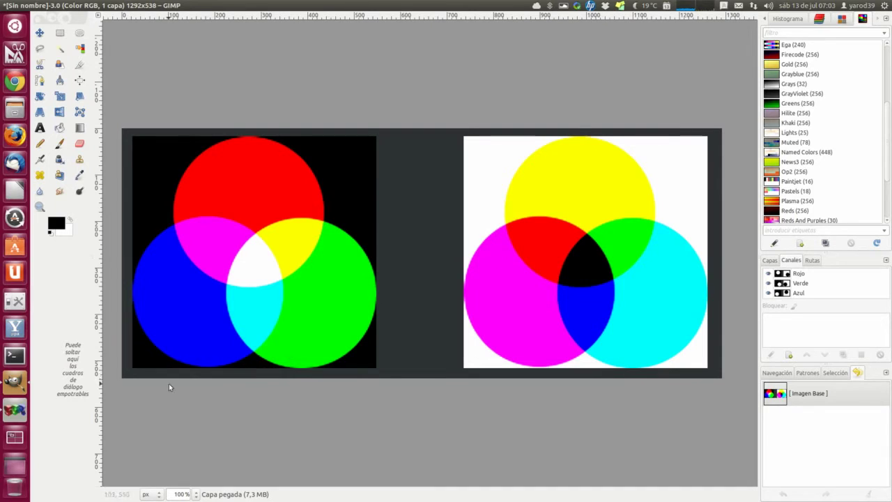
pyautogui.click(60, 228)
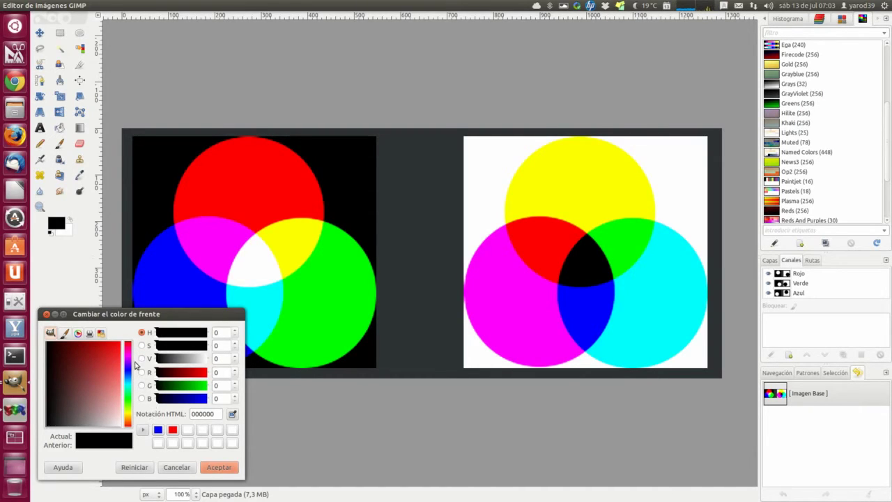
# Switch the colour selector through the wheel view to CMYK values
pyautogui.click(64, 334)
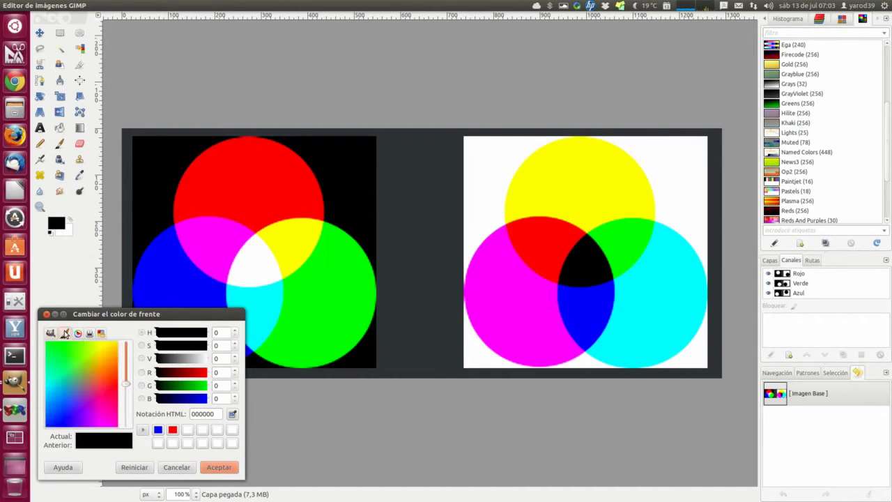
pyautogui.click(79, 334)
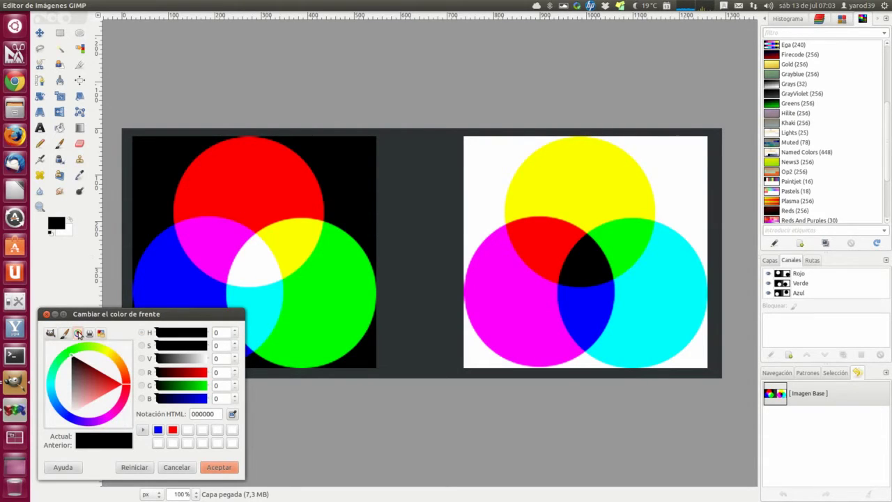
pyautogui.click(90, 334)
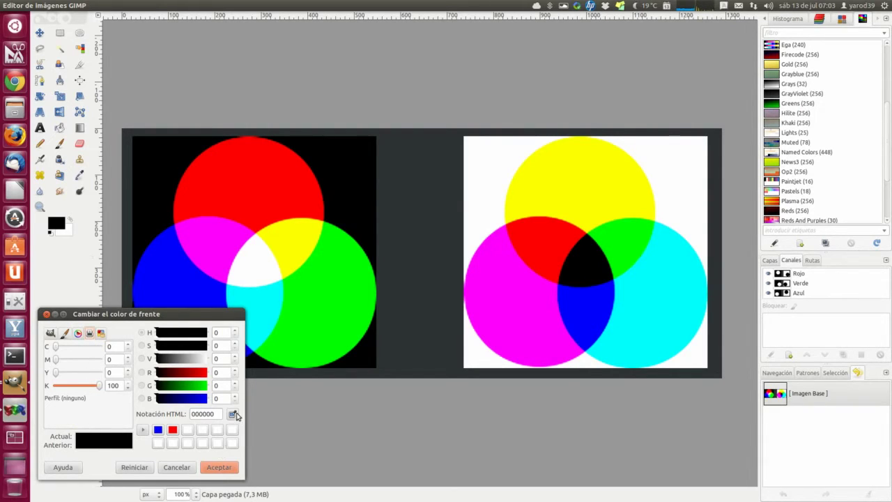
# Eyedrop yellow from the top CMY circle, then magenta from the left circle
pyautogui.click(234, 415)
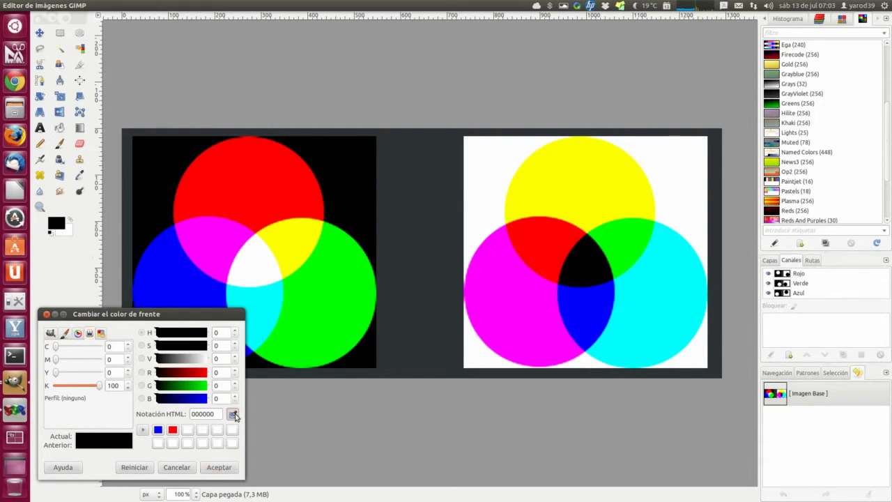
pyautogui.click(595, 170)
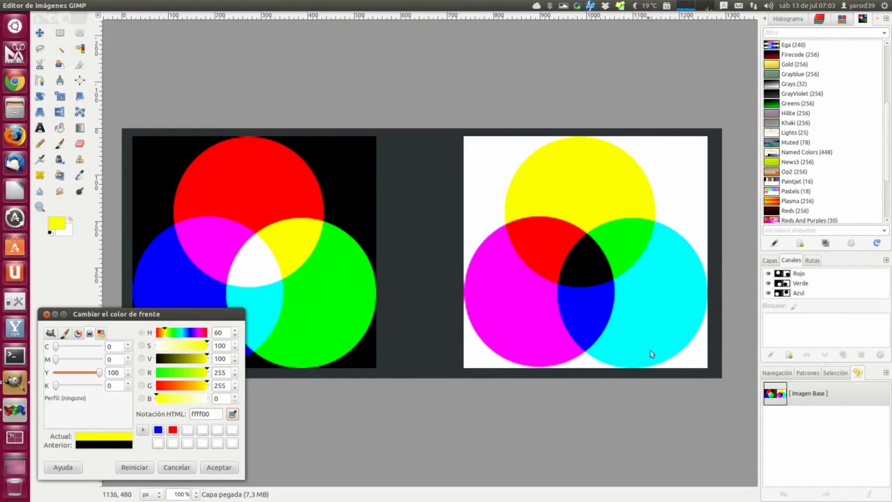
pyautogui.click(233, 413)
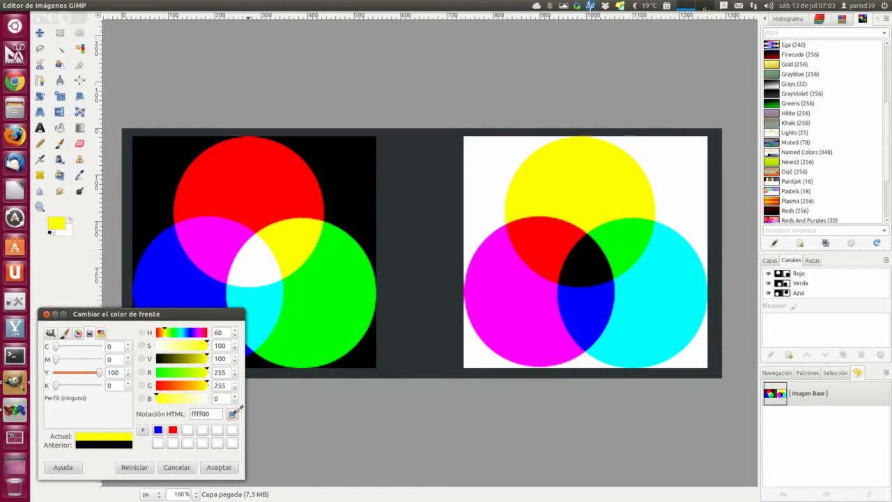
pyautogui.click(516, 294)
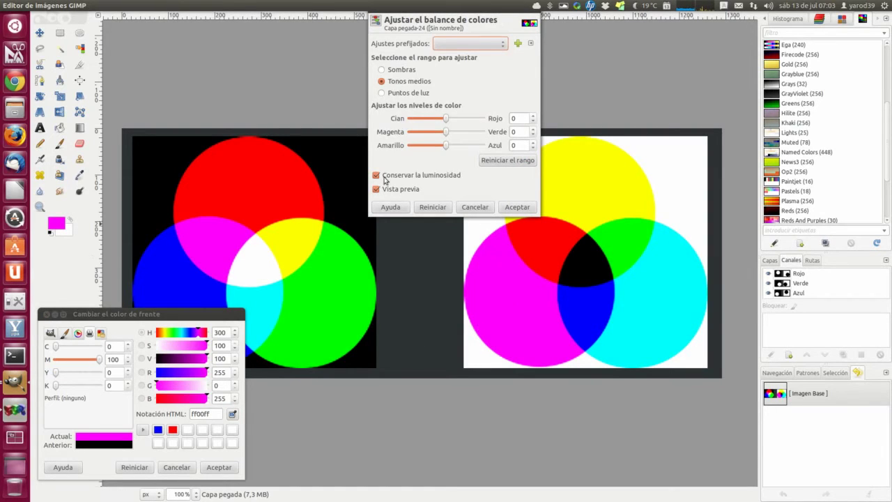
# Cancel the Color Balance dialog, keeping the magenta foreground at M 100
pyautogui.click(472, 207)
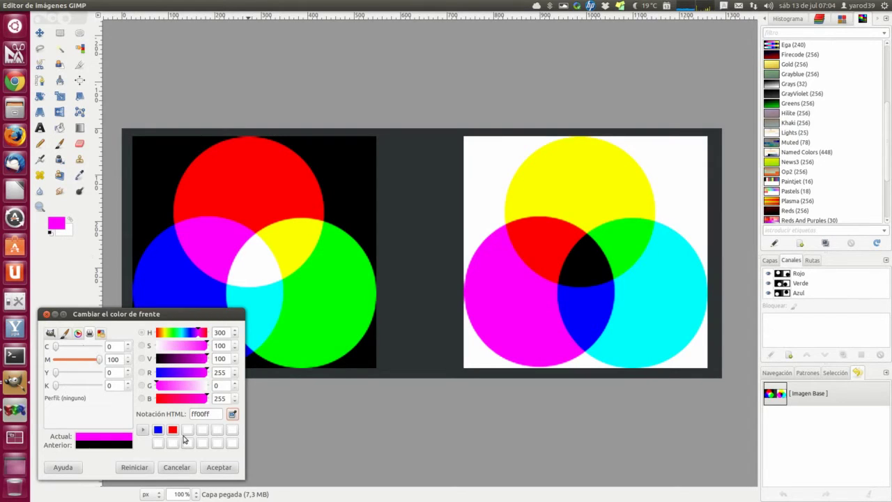
# Eyedrop cyan, then the black CMY centre, and confirm the dialog with Aceptar
pyautogui.click(232, 414)
pyautogui.click(641, 291)
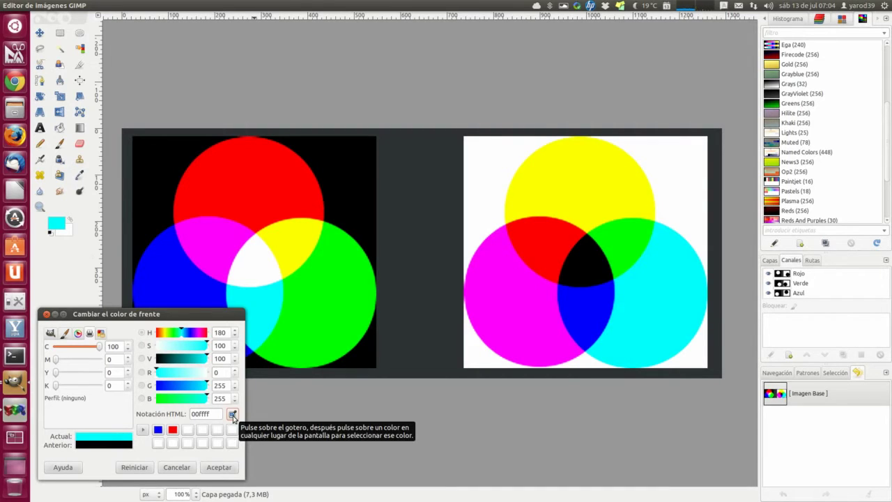
pyautogui.click(232, 415)
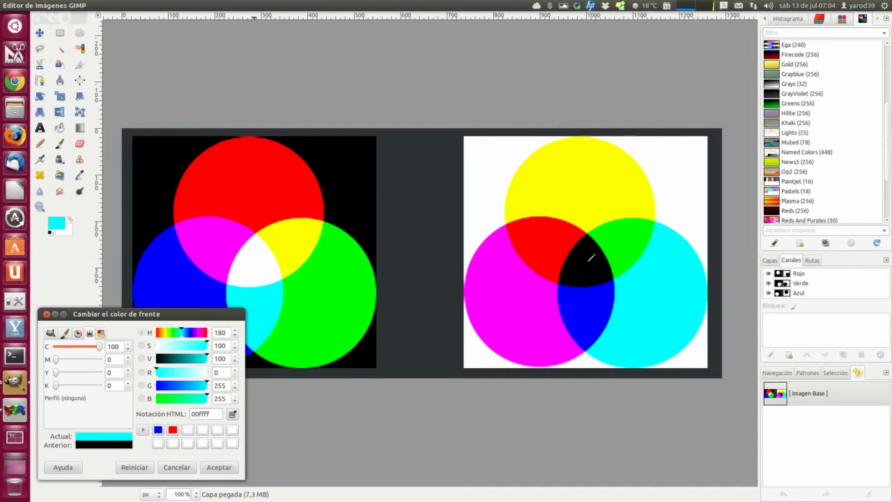
pyautogui.click(589, 261)
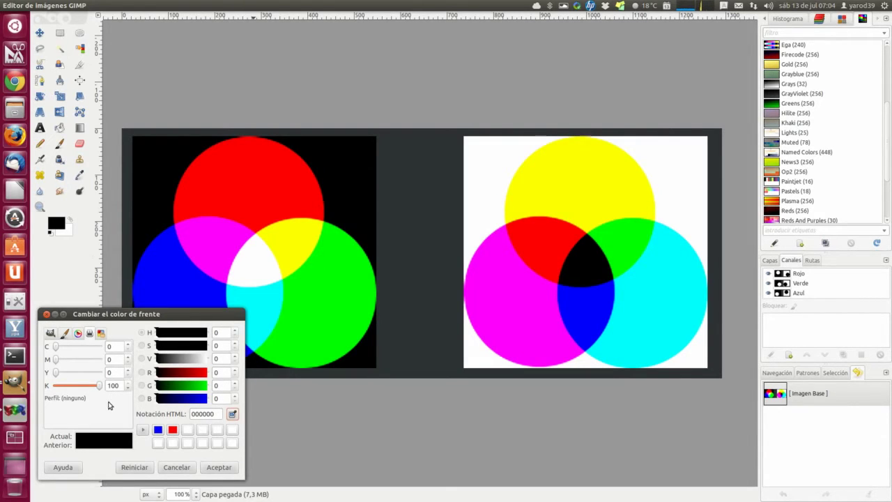
pyautogui.click(50, 332)
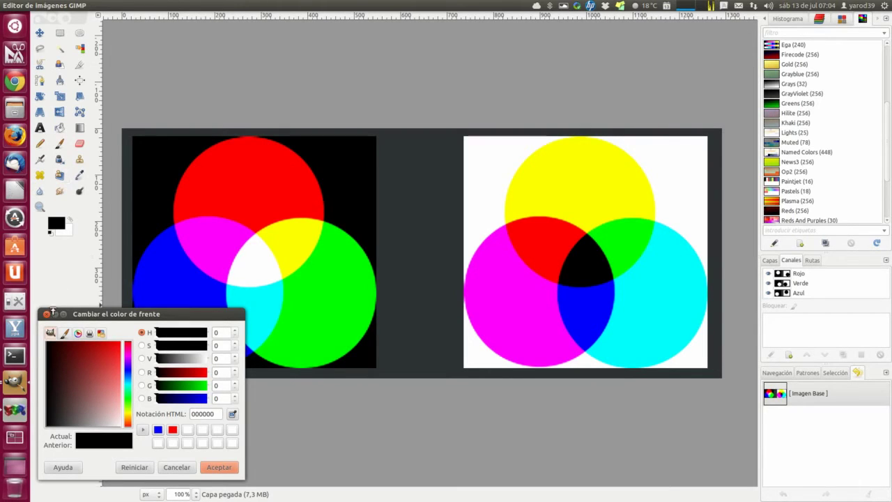
pyautogui.click(46, 313)
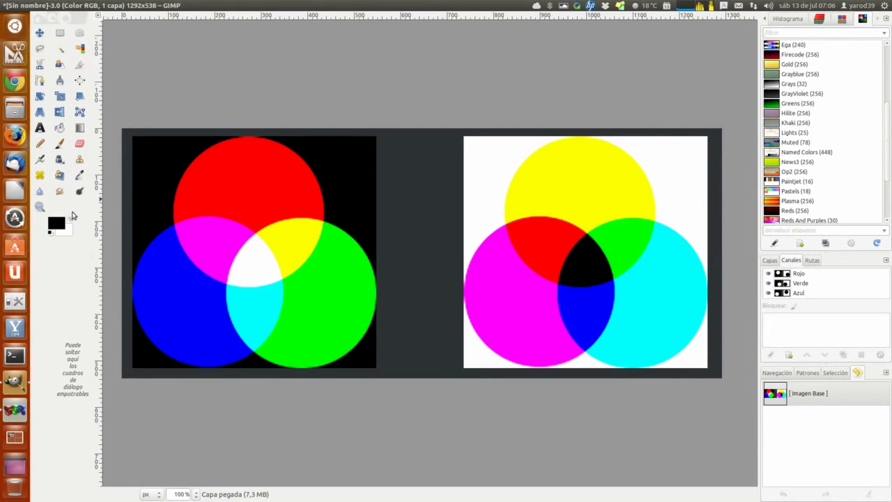
pyautogui.click(61, 227)
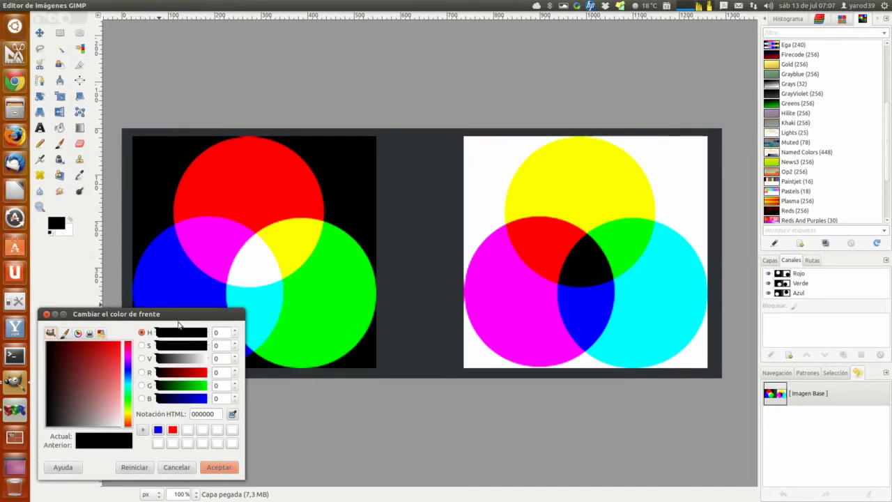
# Set the foreground to mid grey, then darken it almost to black via value
pyautogui.click(187, 361)
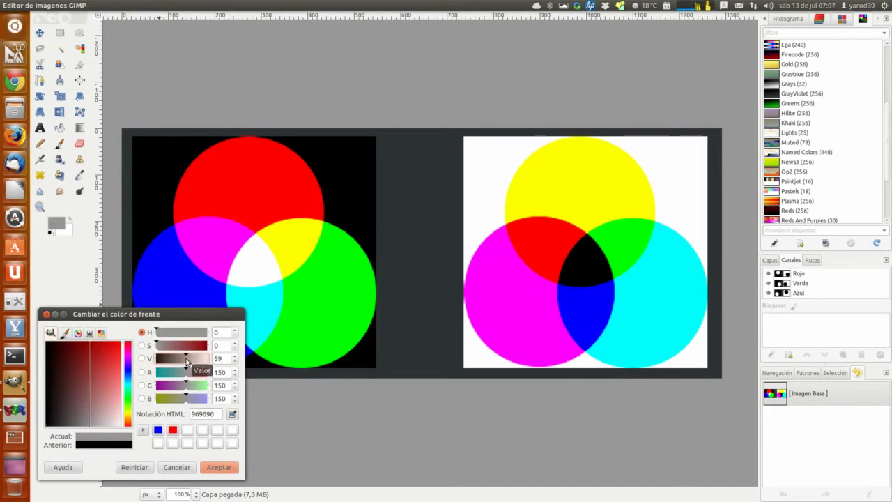
pyautogui.click(142, 360)
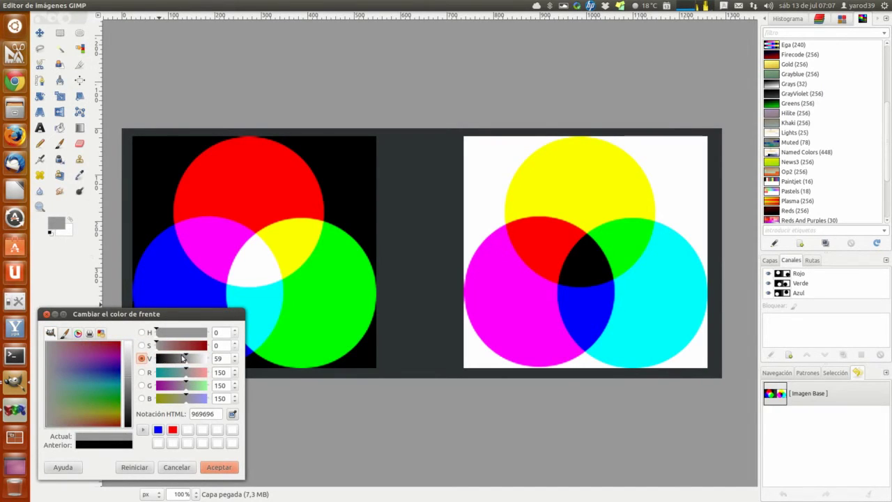
pyautogui.moveTo(187, 361)
pyautogui.mouseDown()
pyautogui.moveTo(159, 360)
pyautogui.moveTo(205, 367)
pyautogui.moveTo(155, 359)
pyautogui.mouseUp()
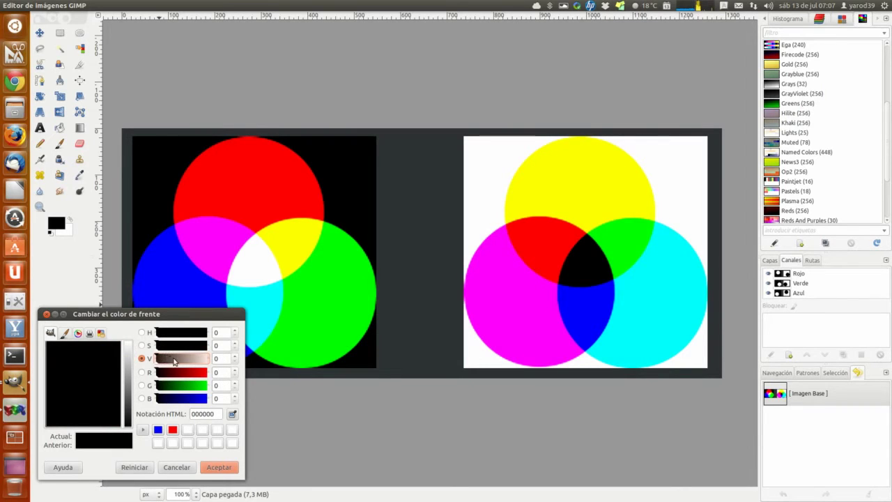
# Eyedrop white (ffffff) from the CMY diagram's background as the foreground colour
pyautogui.click(233, 415)
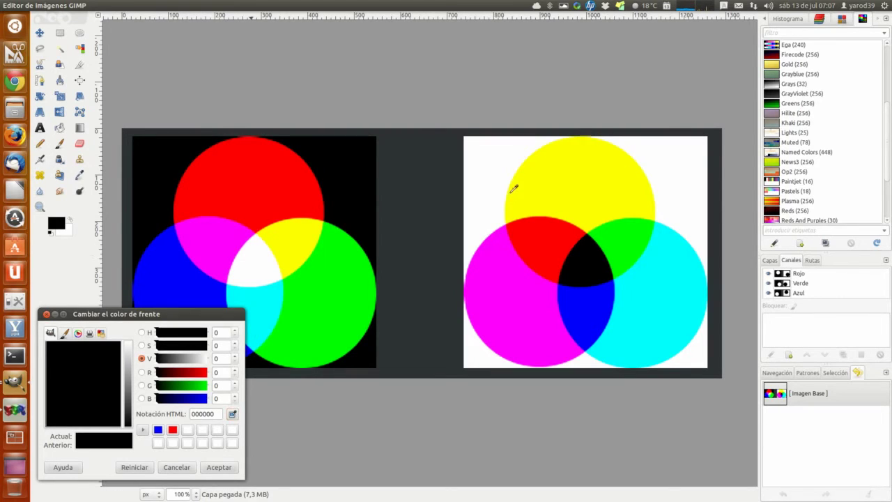
pyautogui.click(496, 161)
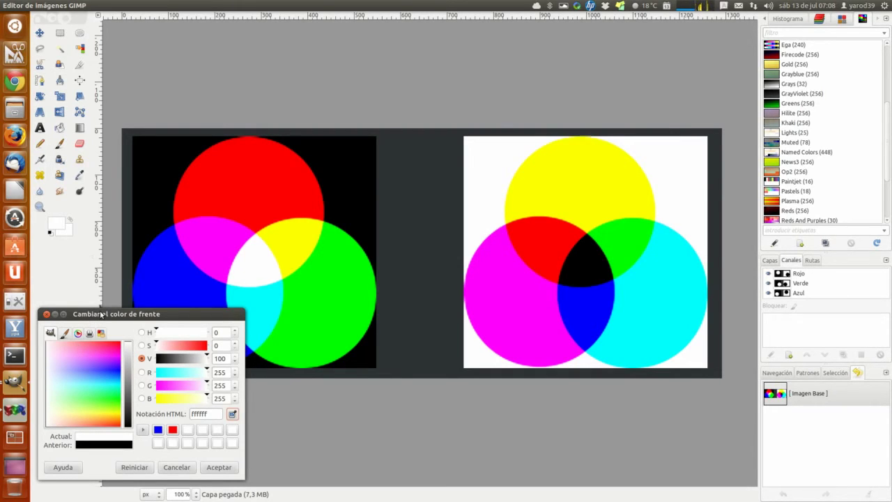
pyautogui.click(143, 334)
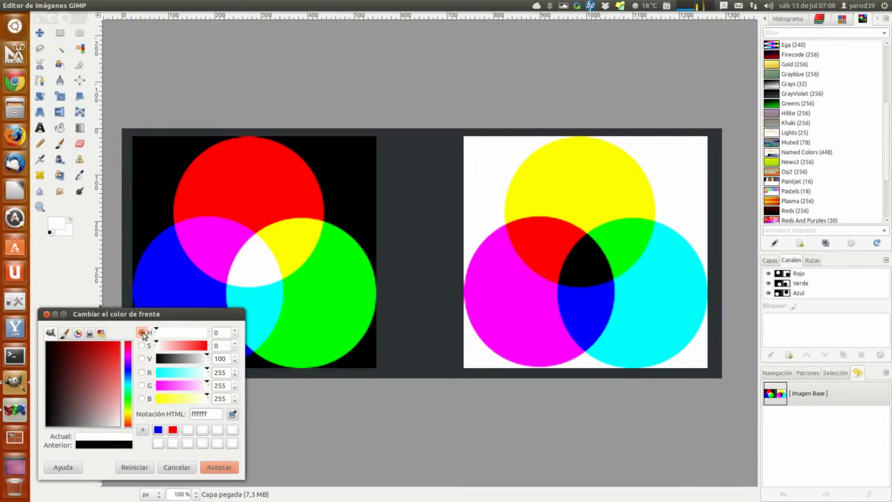
# Try the hue slider, browse the watercolour, wheel, CMYK and palette selectors, then discard the change
pyautogui.moveTo(160, 333)
pyautogui.mouseDown()
pyautogui.moveTo(189, 332)
pyautogui.moveTo(149, 330)
pyautogui.mouseUp()
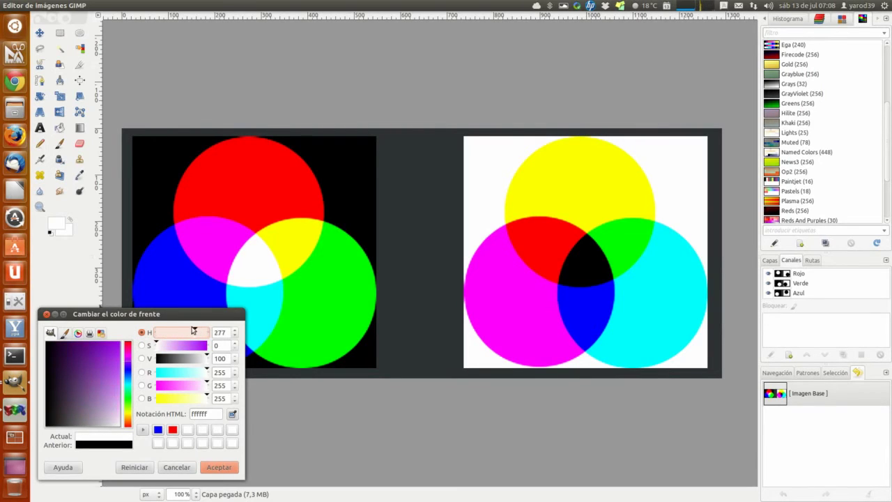
pyautogui.click(65, 335)
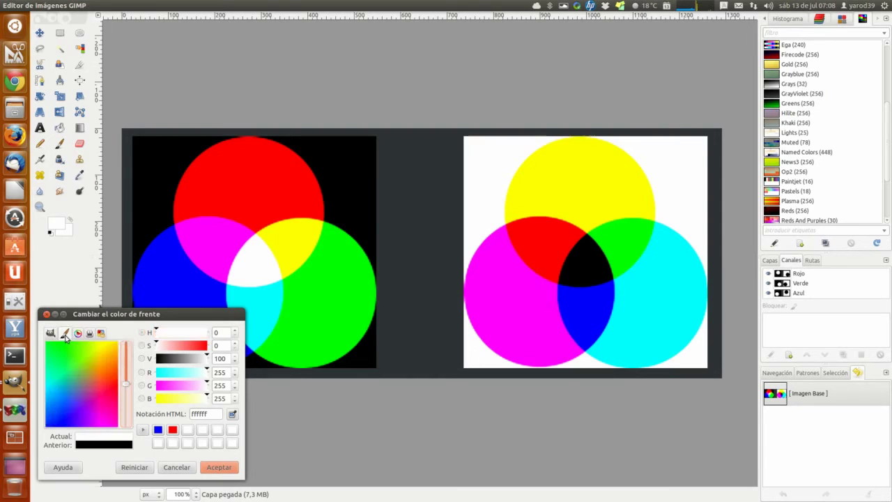
pyautogui.click(77, 334)
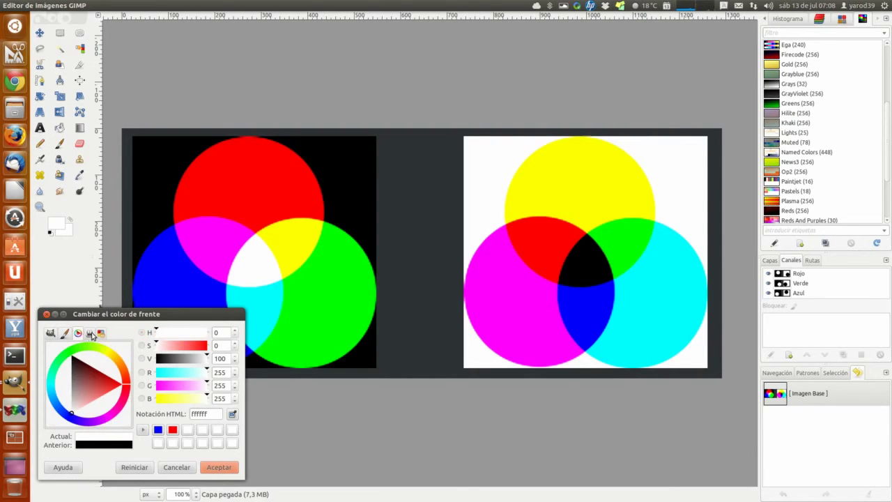
pyautogui.click(90, 334)
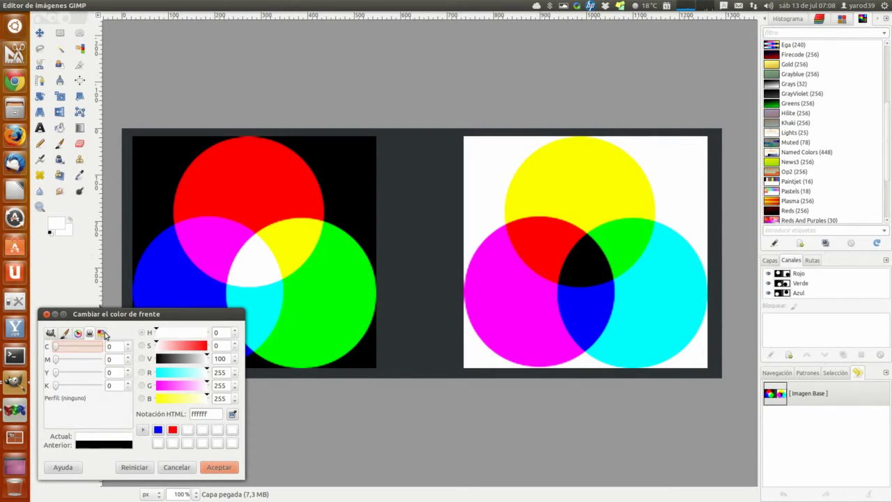
pyautogui.click(102, 334)
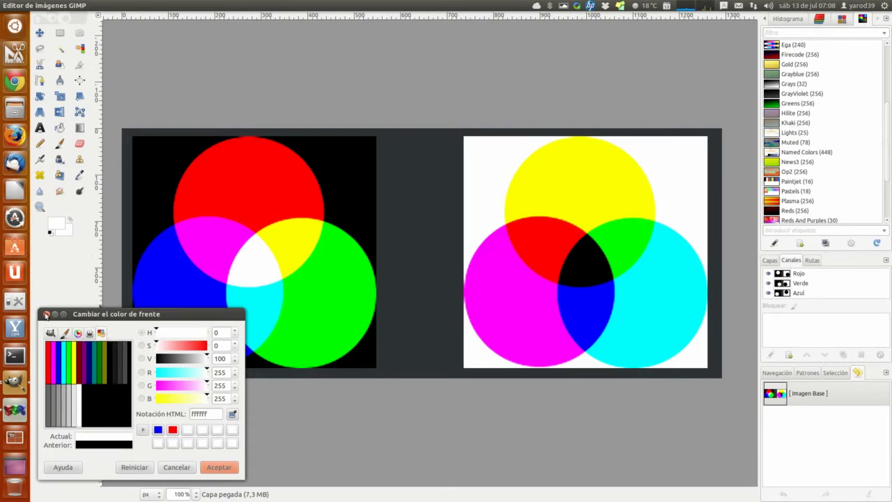
pyautogui.click(46, 313)
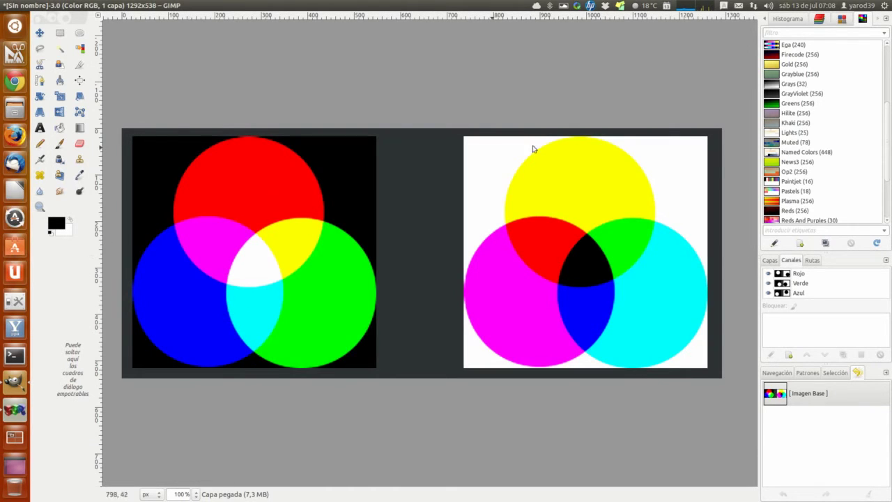
# Browse the dock's Colormap, Channels and Histogram tabs, returning to Channels
pyautogui.click(845, 18)
pyautogui.click(816, 18)
pyautogui.click(781, 19)
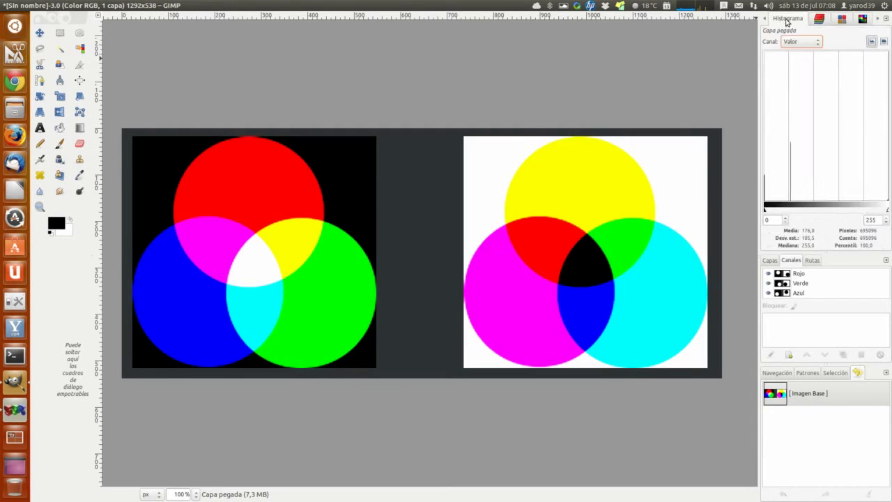
pyautogui.click(877, 19)
# Hide the channels panel's button bar and show the Capas layer list
pyautogui.click(884, 19)
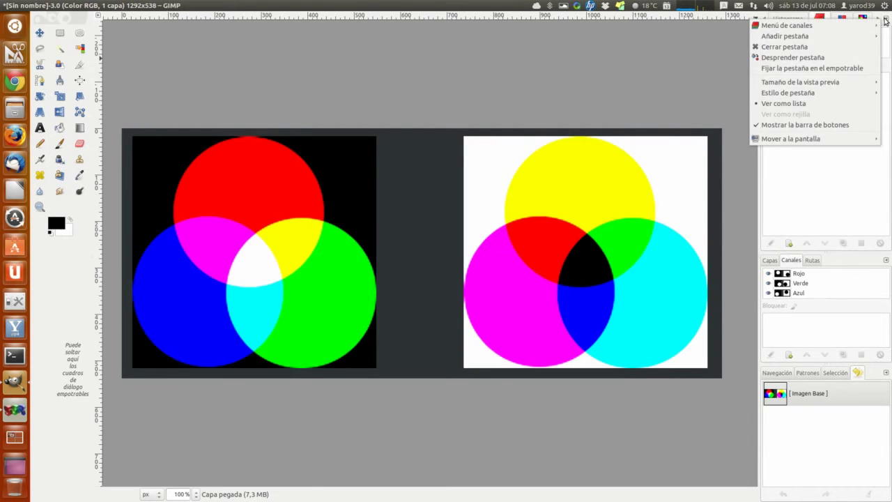
pyautogui.moveTo(787, 25)
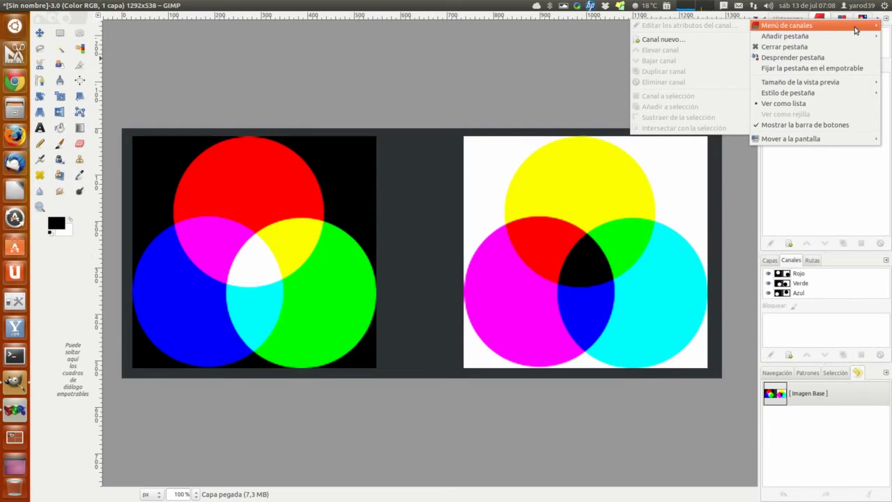
pyautogui.click(842, 124)
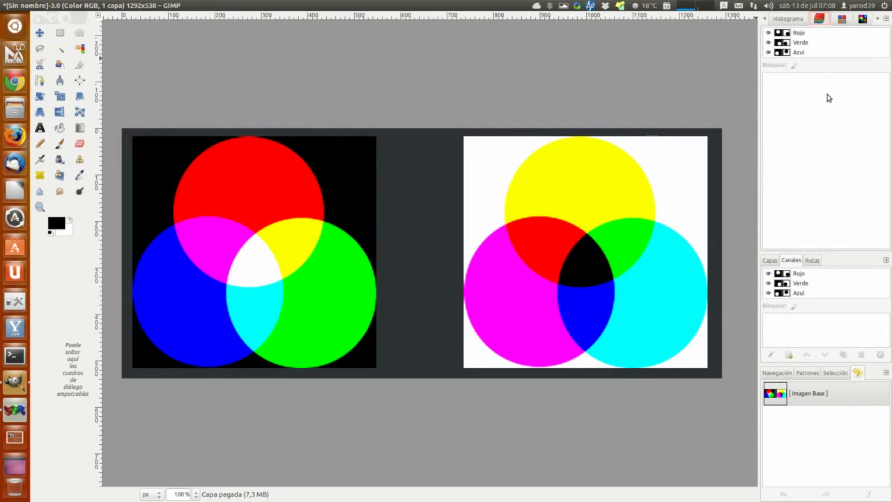
pyautogui.click(770, 261)
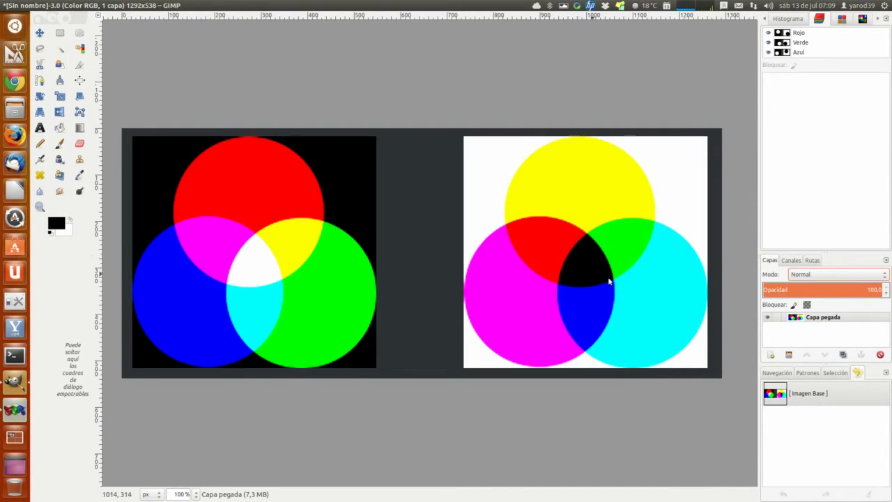
pyautogui.click(821, 276)
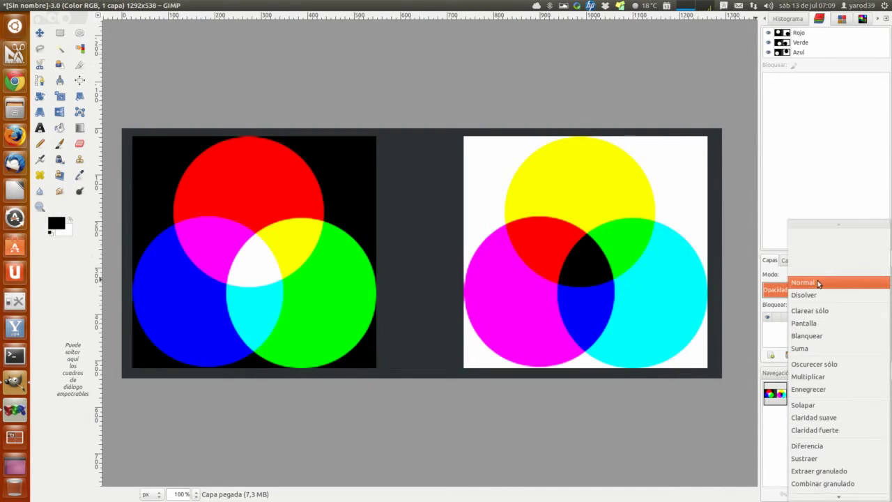
pyautogui.click(818, 284)
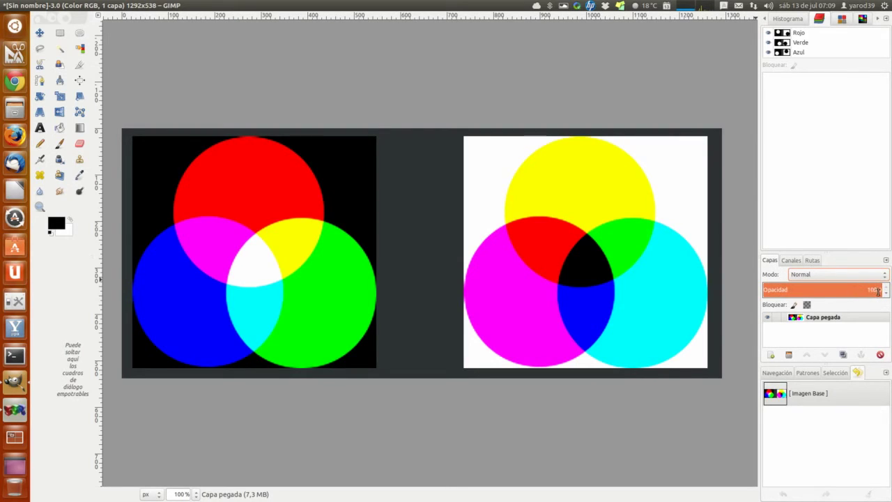
pyautogui.click(840, 291)
pyautogui.moveTo(840, 291); pyautogui.dragTo(750, 296)
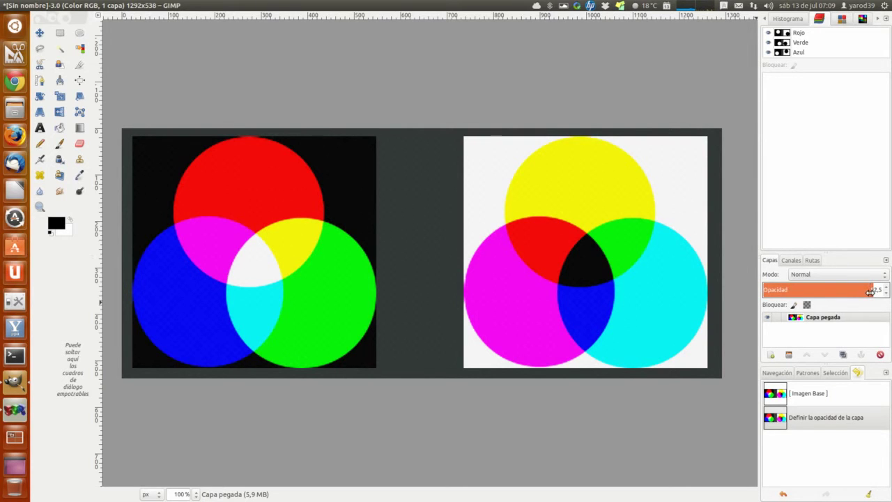
pyautogui.moveTo(869, 291); pyautogui.dragTo(775, 290)
pyautogui.moveTo(775, 290); pyautogui.dragTo(826, 292)
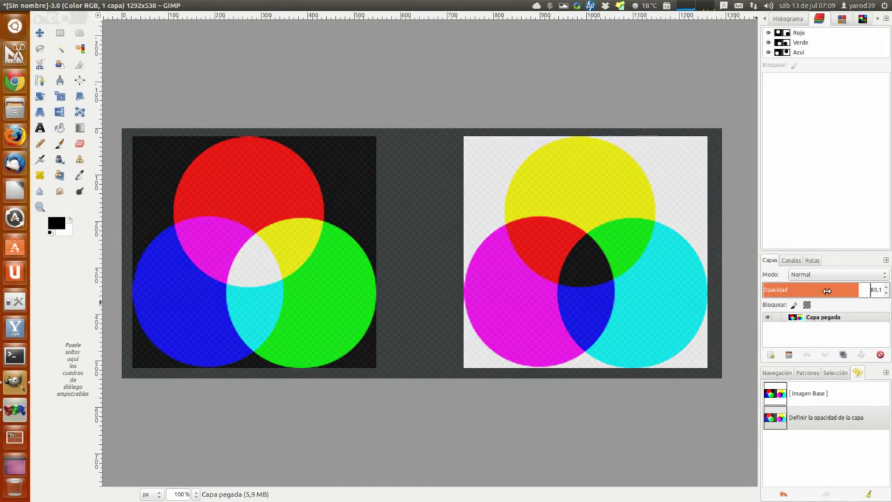
pyautogui.scroll(-5, 825, 291)
pyautogui.scroll(-5, 826, 291)
pyautogui.scroll(-4, 826, 291)
pyautogui.scroll(-4, 826, 292)
pyautogui.scroll(-6, 825, 290)
pyautogui.scroll(-5, 825, 291)
pyautogui.scroll(-5, 825, 290)
pyautogui.scroll(-6, 825, 290)
pyautogui.scroll(-4, 825, 290)
pyautogui.scroll(-4, 825, 290)
pyautogui.scroll(-3, 825, 291)
pyautogui.scroll(-3, 825, 291)
pyautogui.scroll(-2, 781, 287)
pyautogui.scroll(-1, 781, 288)
pyautogui.scroll(5, 781, 287)
pyautogui.scroll(4, 782, 288)
pyautogui.scroll(8, 781, 287)
pyautogui.scroll(6, 781, 287)
pyautogui.scroll(7, 781, 287)
pyautogui.scroll(7, 781, 287)
pyautogui.scroll(4, 782, 287)
pyautogui.scroll(5, 783, 290)
pyautogui.scroll(3, 786, 292)
pyautogui.scroll(7, 790, 294)
pyautogui.scroll(6, 790, 295)
pyautogui.scroll(6, 790, 295)
pyautogui.scroll(6, 791, 295)
pyautogui.scroll(6, 790, 295)
pyautogui.scroll(6, 790, 295)
pyautogui.scroll(6, 790, 295)
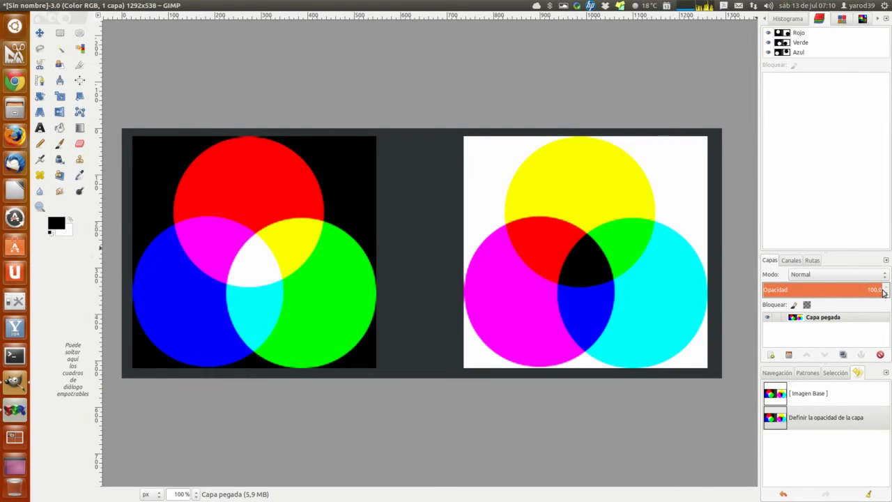
pyautogui.moveTo(879, 292); pyautogui.dragTo(811, 290)
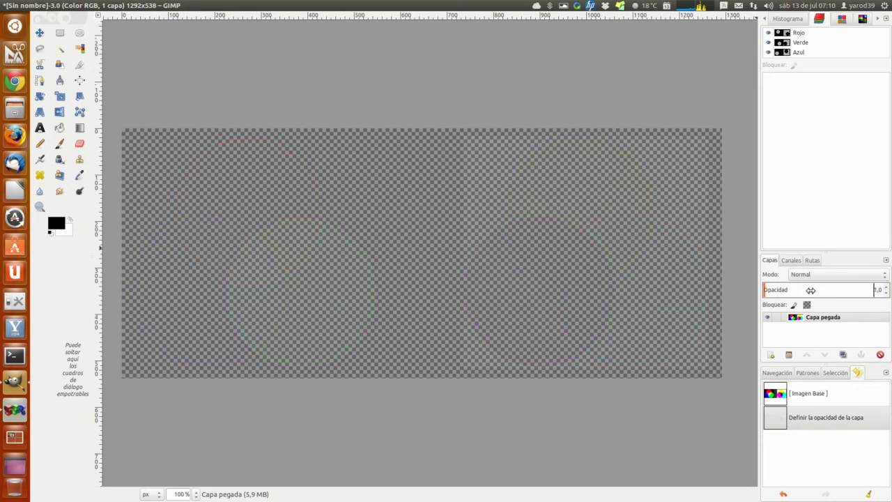
pyautogui.moveTo(810, 290); pyautogui.dragTo(808, 300)
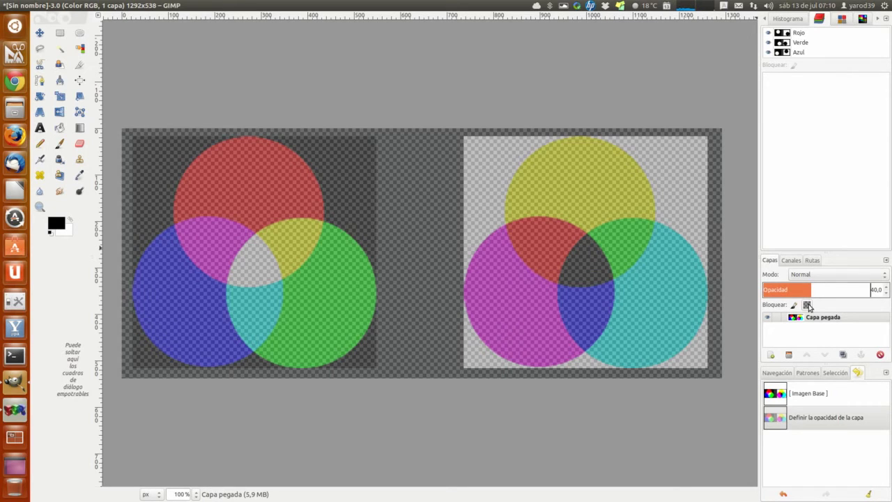
pyautogui.moveTo(811, 291); pyautogui.dragTo(819, 291)
pyautogui.scroll(9, 820, 291)
pyautogui.scroll(4, 820, 291)
pyautogui.scroll(3, 820, 291)
pyautogui.scroll(4, 819, 292)
pyautogui.scroll(5, 820, 291)
pyautogui.scroll(5, 820, 292)
pyautogui.scroll(5, 820, 291)
pyautogui.scroll(6, 819, 291)
pyautogui.scroll(4, 819, 291)
pyautogui.scroll(4, 820, 291)
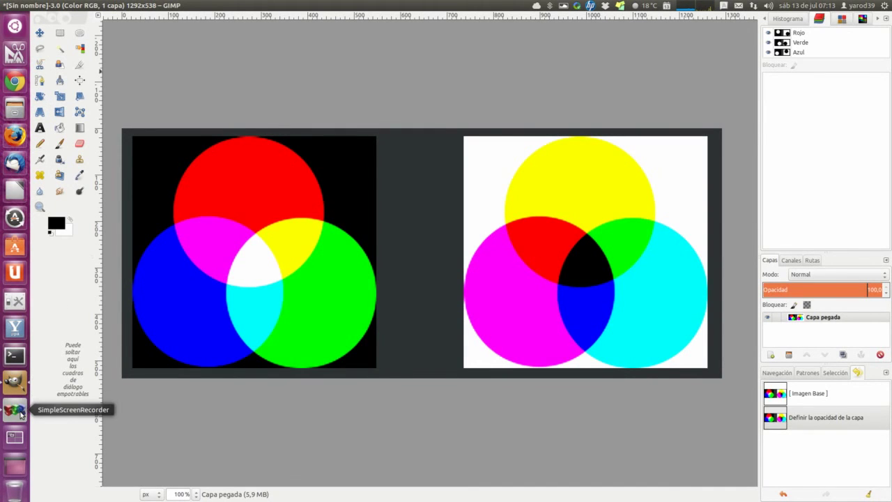
pyautogui.click(15, 410)
pyautogui.click(149, 46)
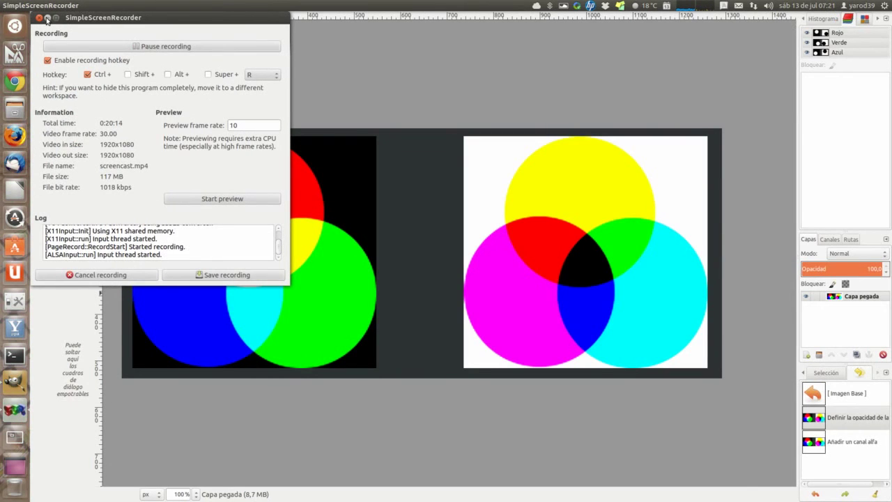
pyautogui.click(47, 18)
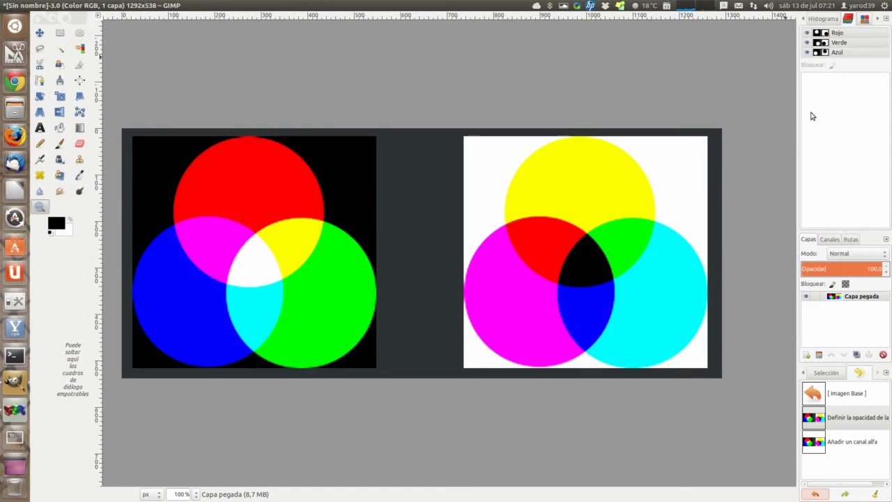
# Widen the dock and run Capa > Transparencia > Añadir canal alfa on the pasted layer
pyautogui.moveTo(797, 145); pyautogui.dragTo(759, 157)
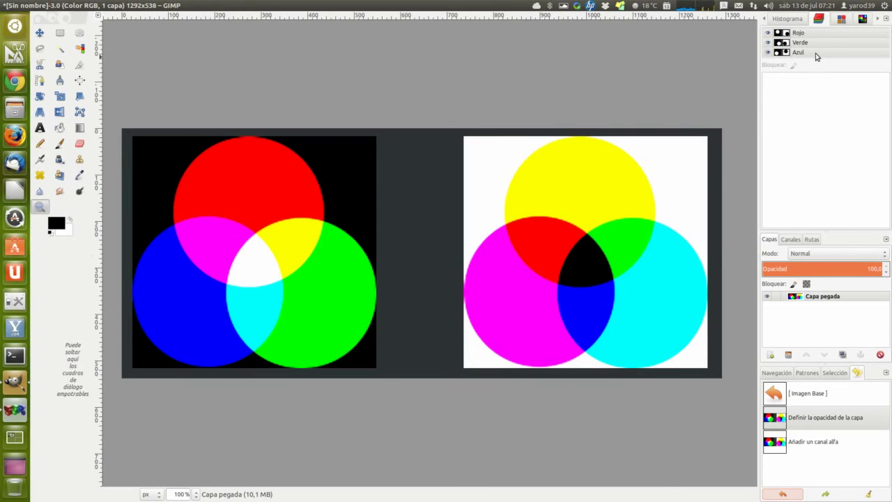
pyautogui.moveTo(185, 5)
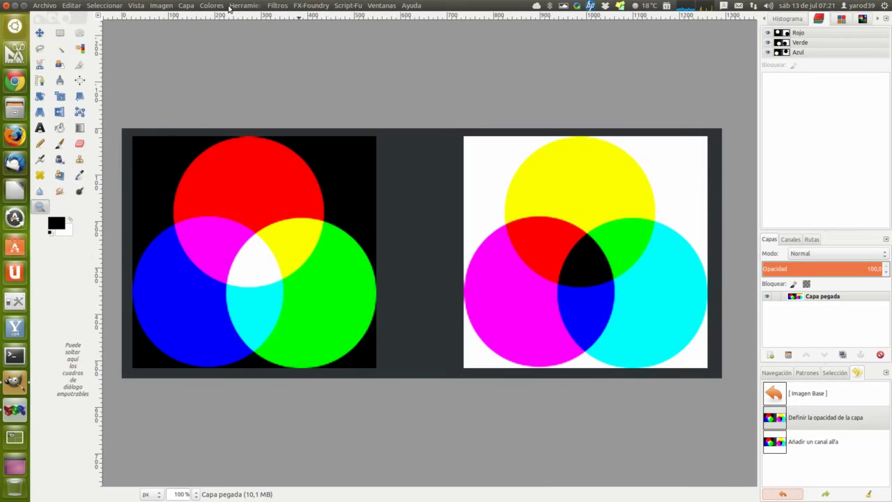
pyautogui.click(188, 7)
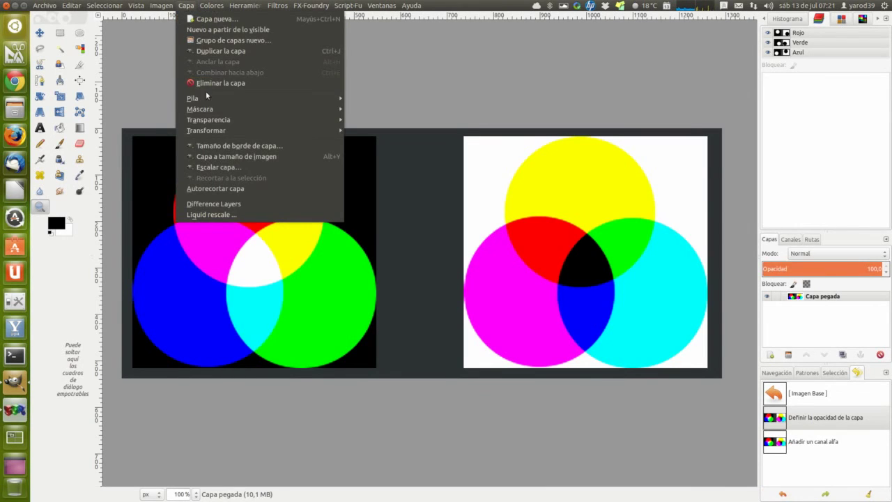
pyautogui.moveTo(208, 120)
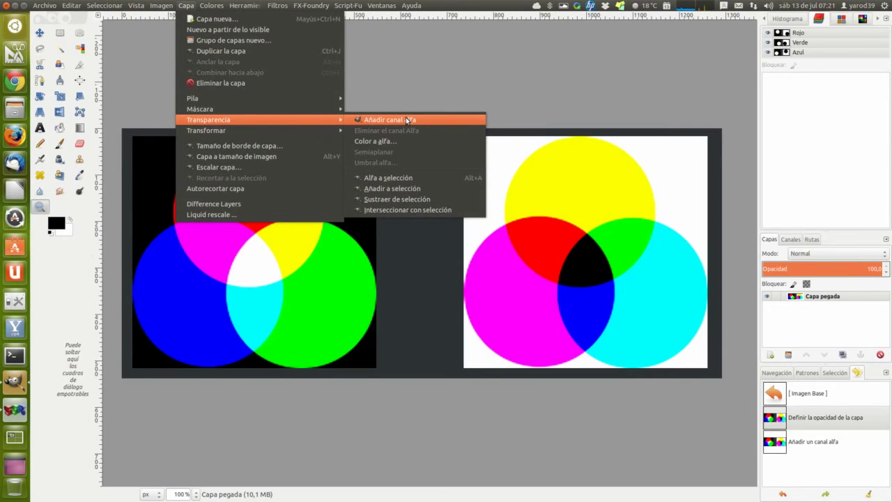
pyautogui.click(406, 121)
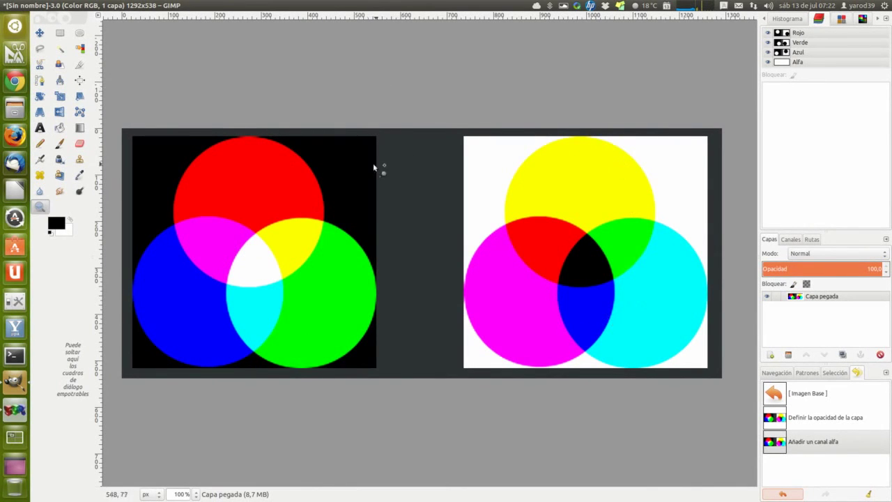
# Select the Move tool, then hide and reshow the Rojo, Verde and Azul channels in turn
pyautogui.click(39, 33)
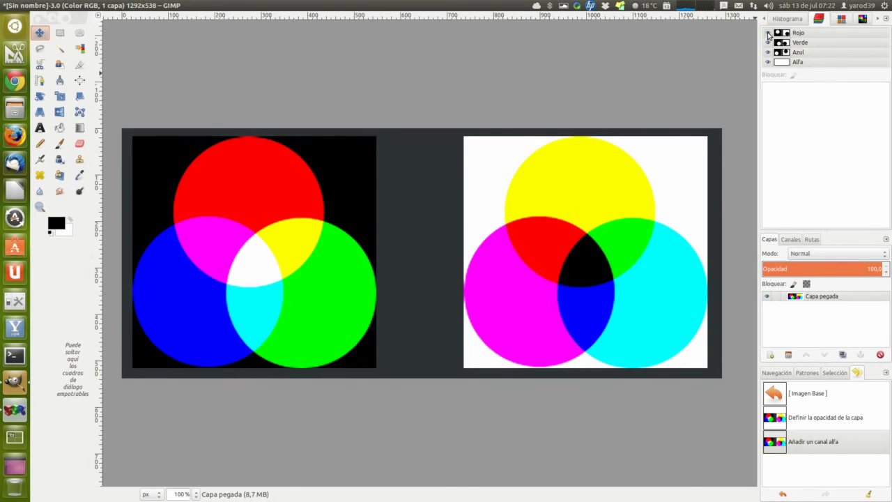
pyautogui.click(768, 32)
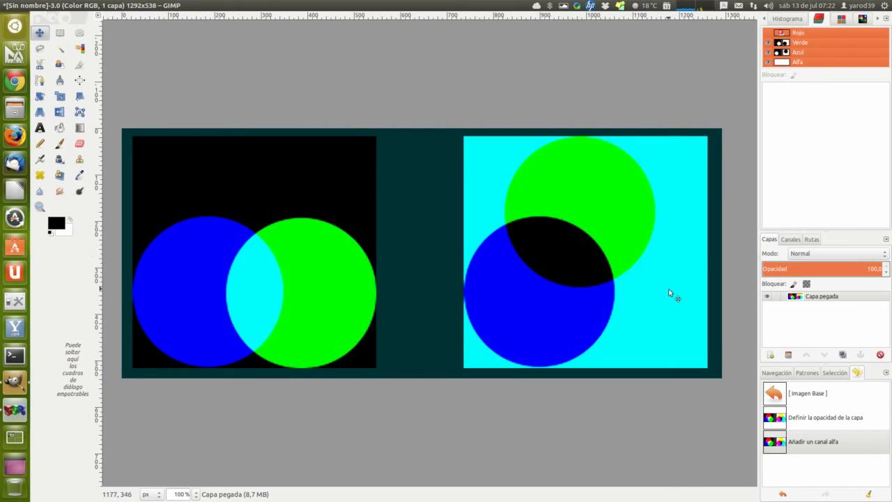
pyautogui.click(768, 32)
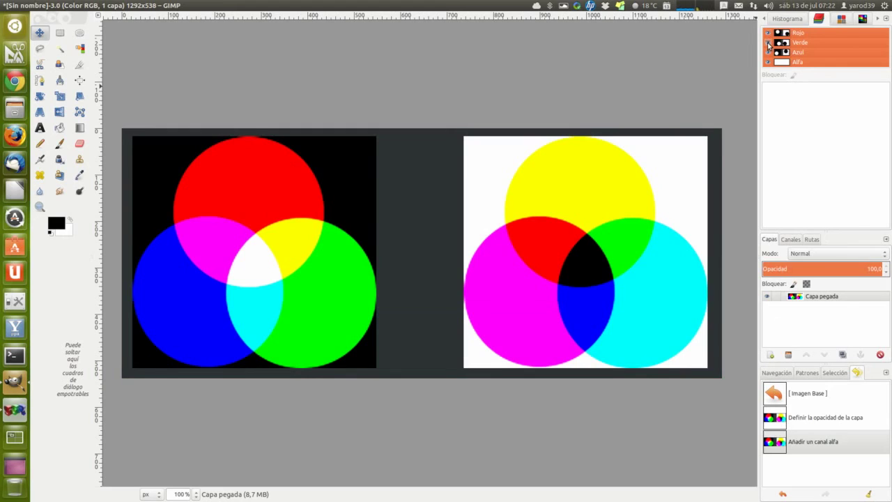
pyautogui.click(768, 42)
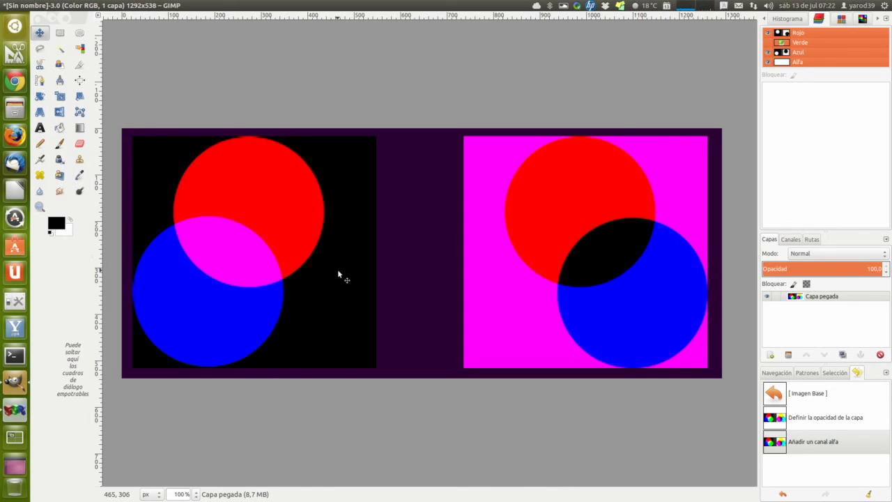
pyautogui.click(768, 43)
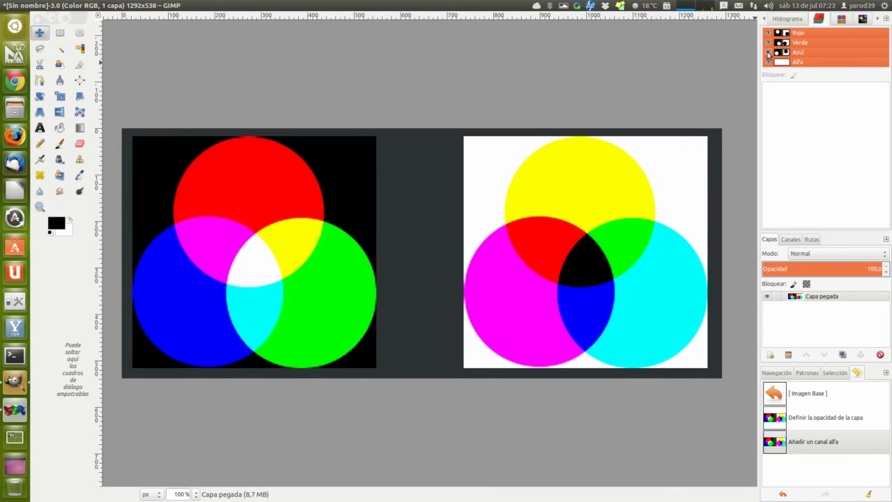
pyautogui.click(768, 53)
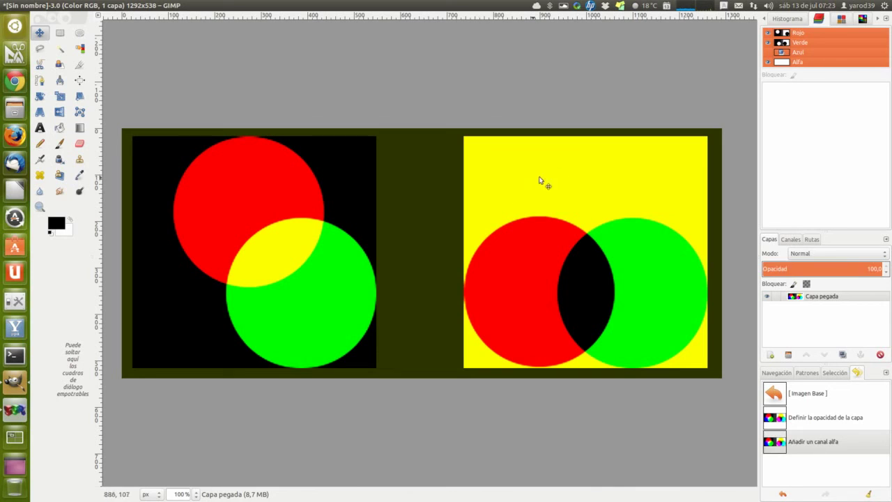
pyautogui.click(768, 52)
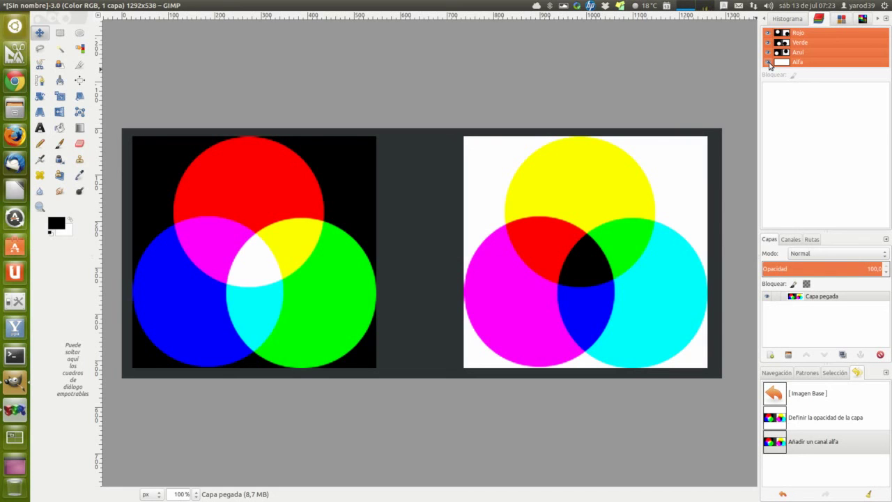
# Toggle the Alfa channel off and on, deselect Rojo, Verde and Azul, and activate Alfa
pyautogui.click(769, 62)
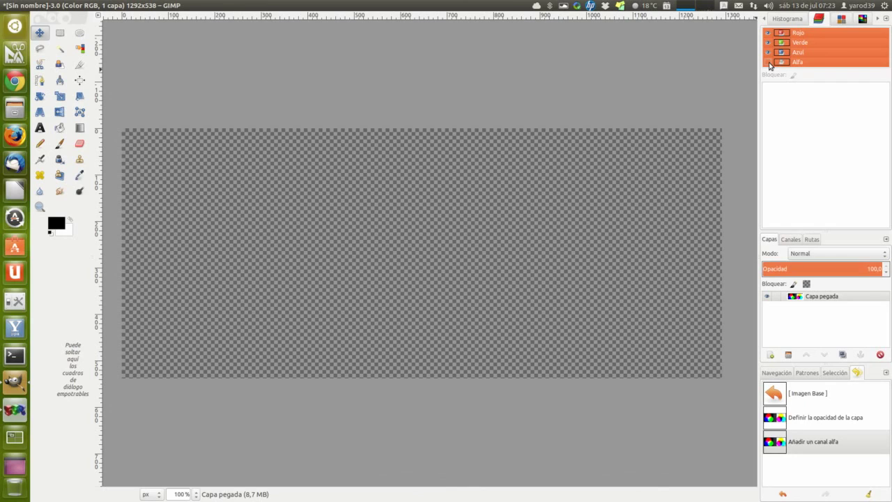
pyautogui.click(768, 63)
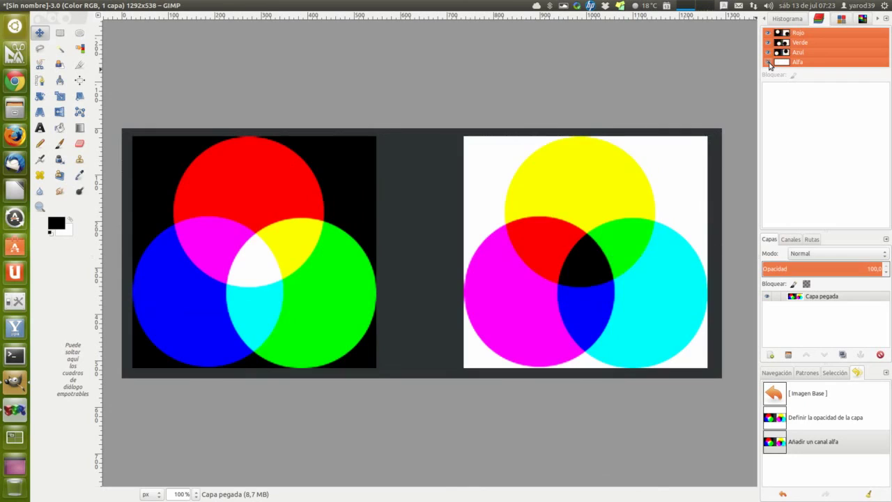
pyautogui.click(790, 33)
pyautogui.click(791, 43)
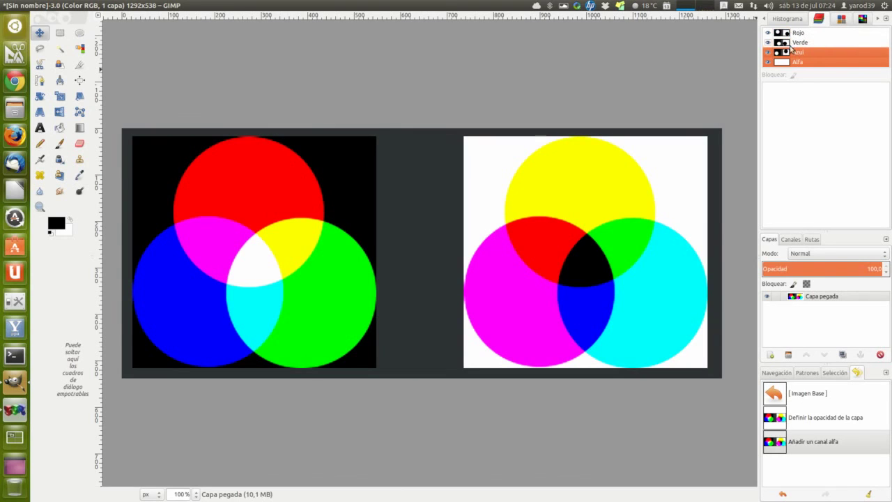
pyautogui.click(792, 63)
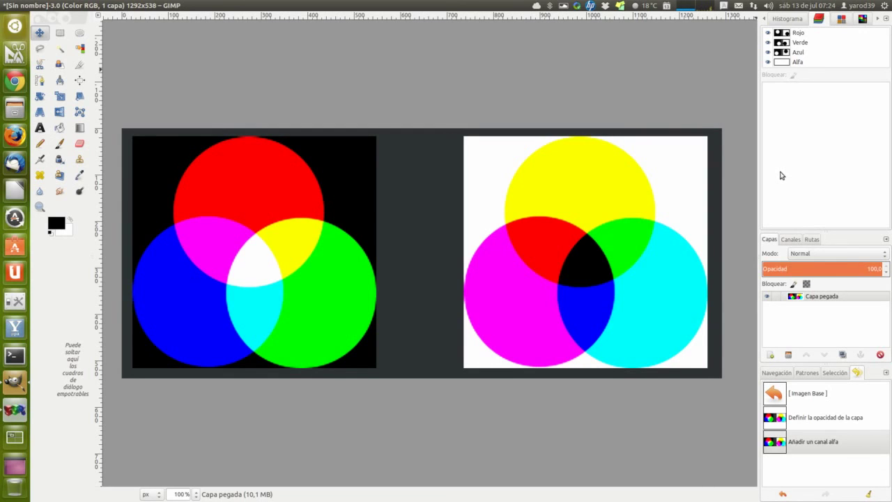
pyautogui.click(779, 65)
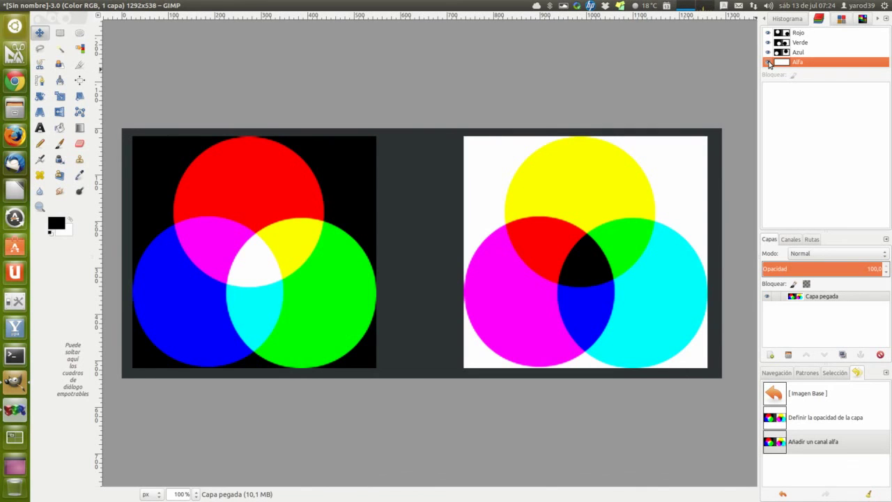
# Hide and reshow the Alfa channel twice to compare the image
pyautogui.press('Delete')
pyautogui.click(769, 62)
pyautogui.click(769, 63)
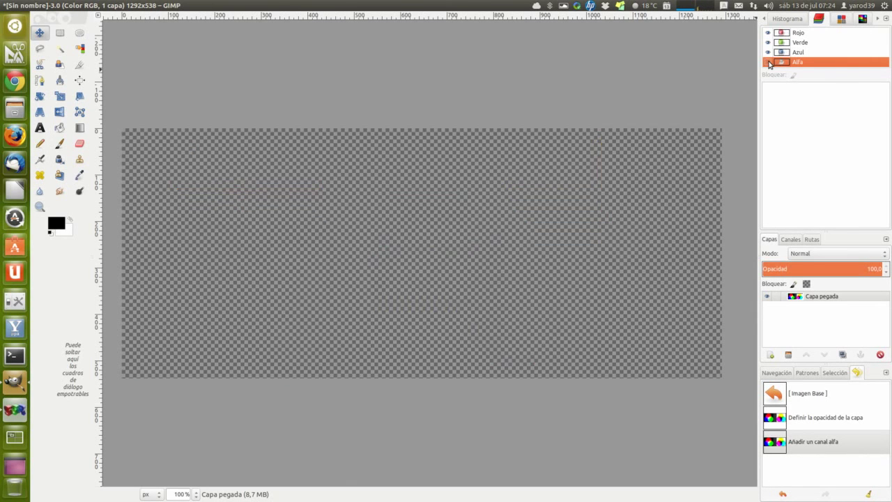
pyautogui.click(769, 63)
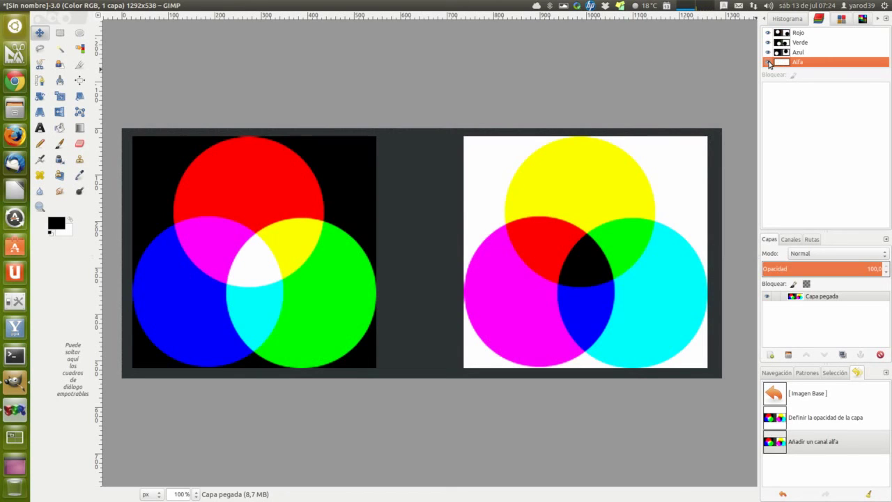
# Toggle the Azul channel's visibility off and on twice
pyautogui.click(769, 52)
pyautogui.click(768, 52)
pyautogui.click(768, 52)
pyautogui.click(769, 52)
# Hide and restore the Azul channel, then toggle the Verde channel off and on repeatedly
pyautogui.click(768, 52)
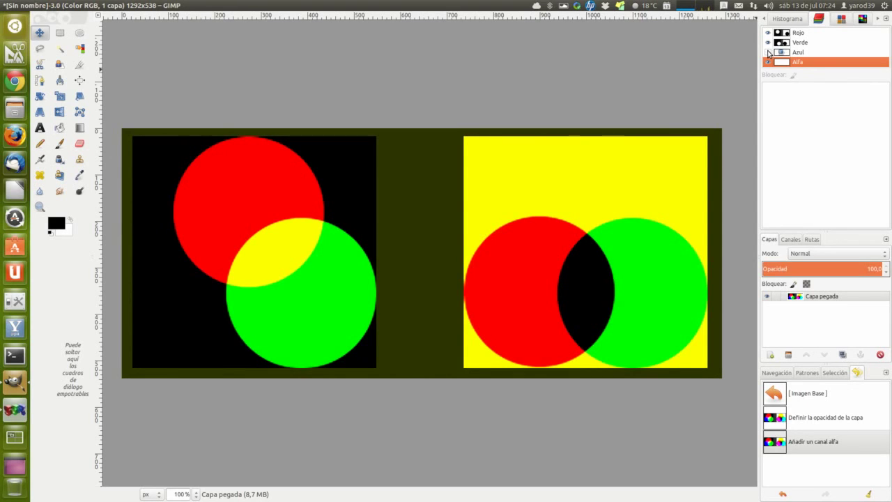
pyautogui.click(768, 52)
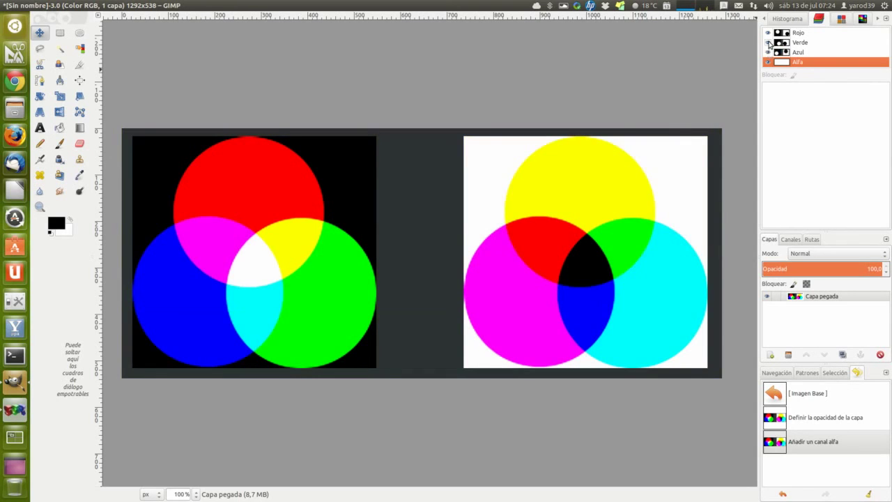
pyautogui.click(768, 42)
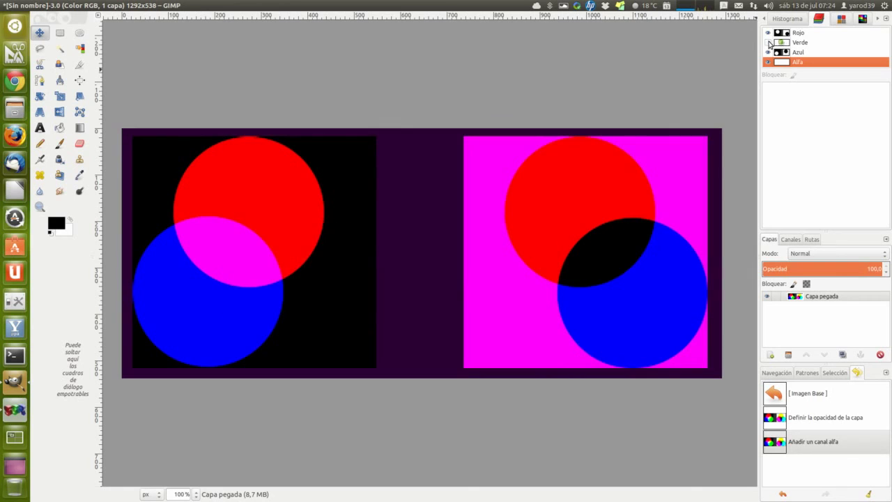
pyautogui.click(768, 43)
pyautogui.click(769, 42)
pyautogui.click(768, 42)
pyautogui.click(768, 43)
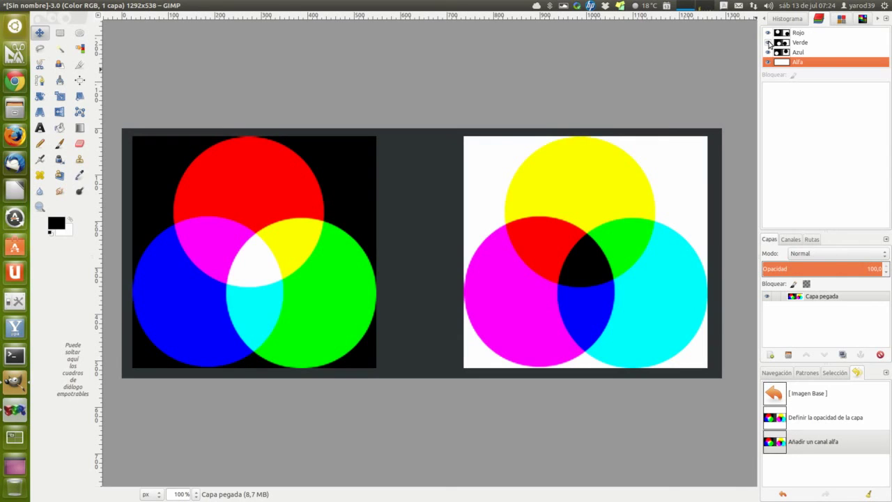
pyautogui.click(769, 42)
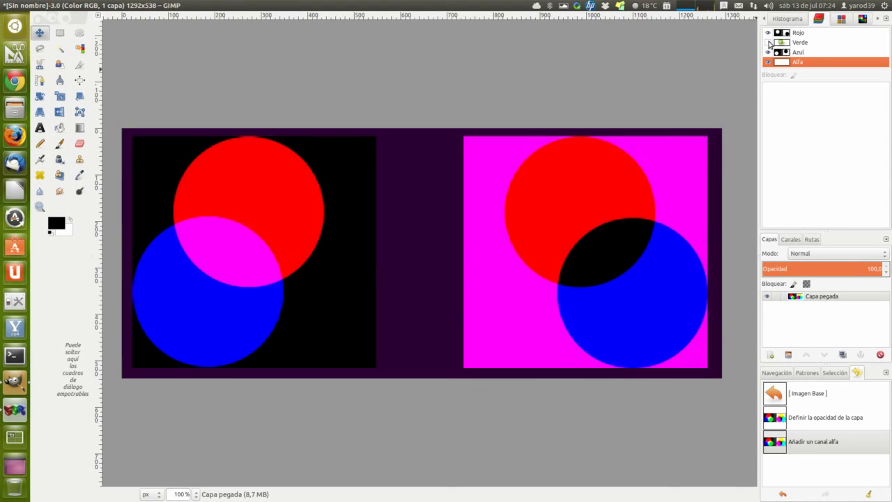
pyautogui.click(768, 43)
pyautogui.click(769, 43)
# Toggle the Rojo channel's visibility several times to compare both diagrams
pyautogui.click(768, 32)
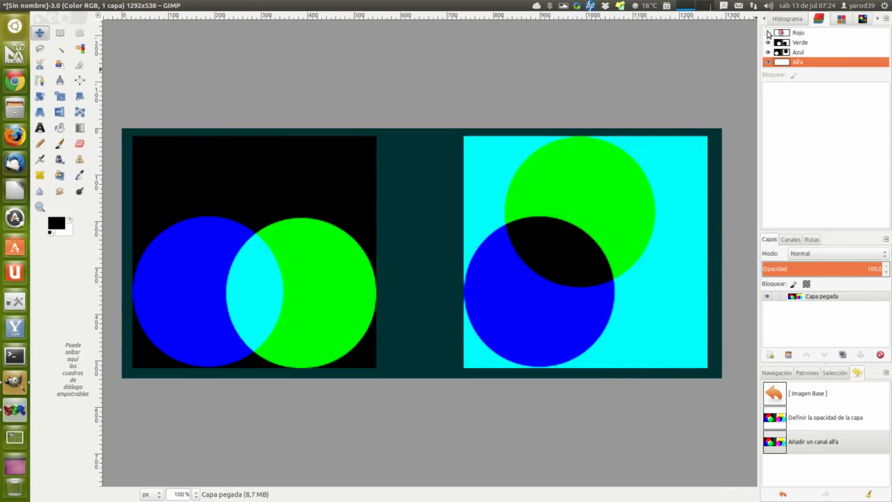
pyautogui.click(768, 33)
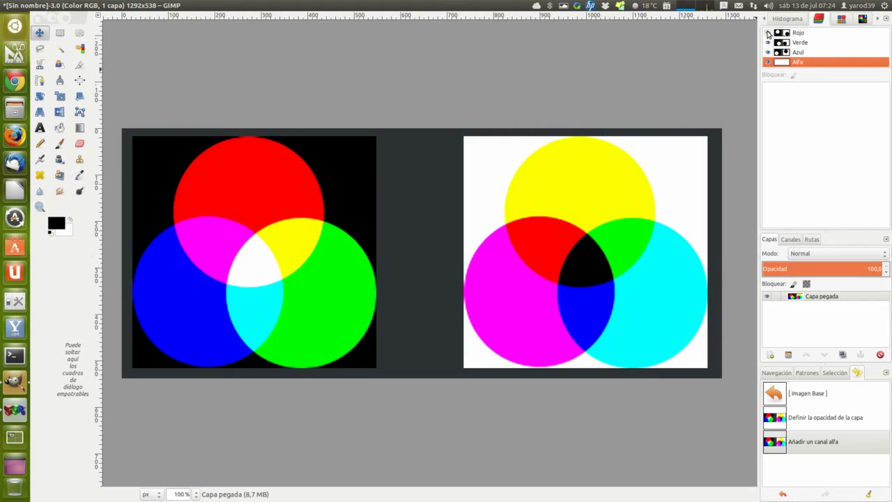
pyautogui.click(768, 33)
pyautogui.click(768, 33)
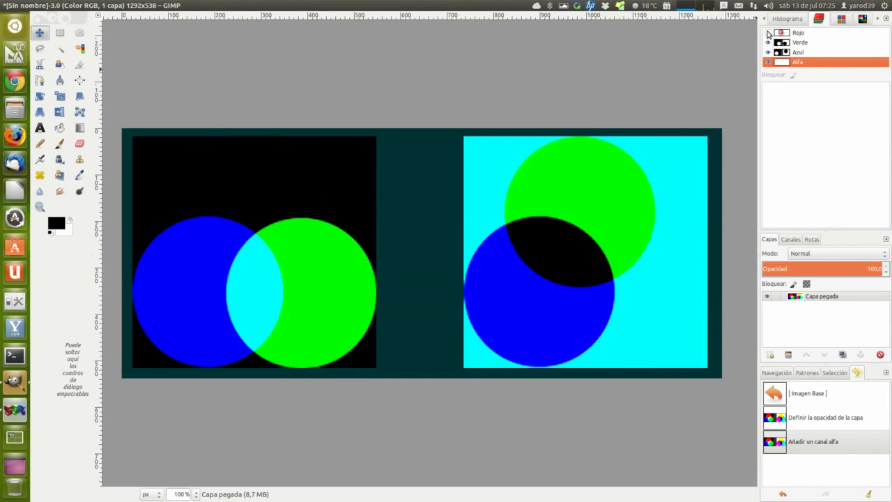
pyautogui.click(768, 33)
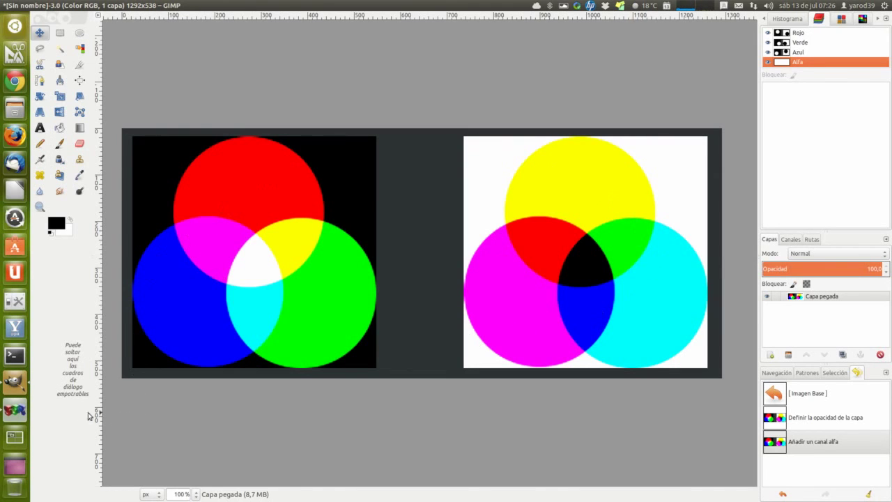
# Open SimpleScreenRecorder from the launcher to stop the screencast
pyautogui.click(15, 410)
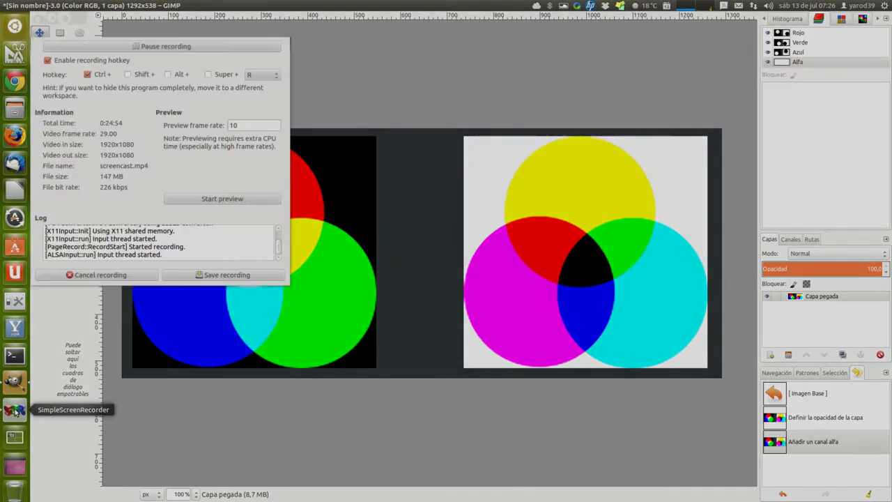